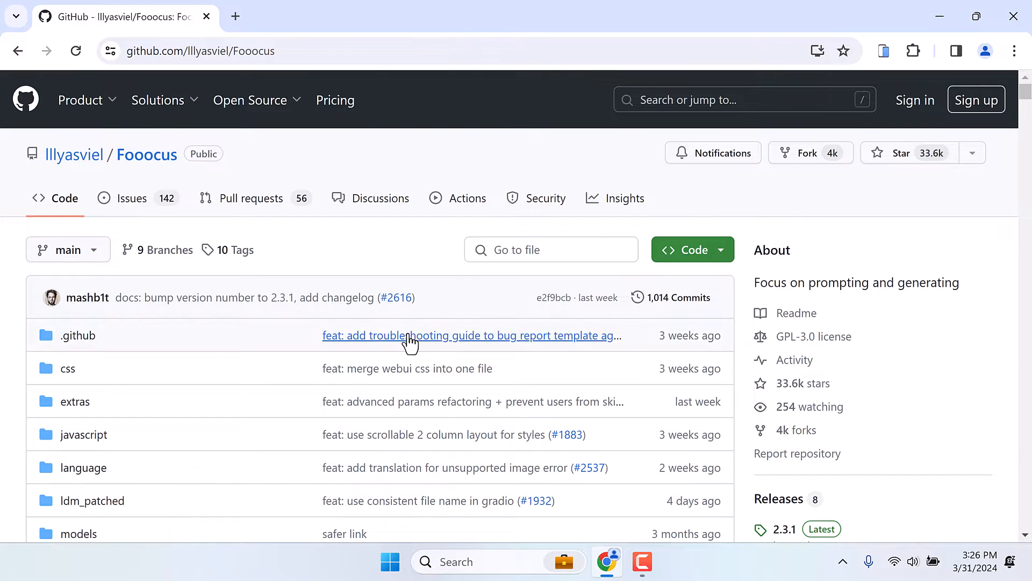
- Download the Windows build of Fooocus from the Download section of the repository's README
scroll(410, 342, down, 10)
scroll(409, 342, down, 15)
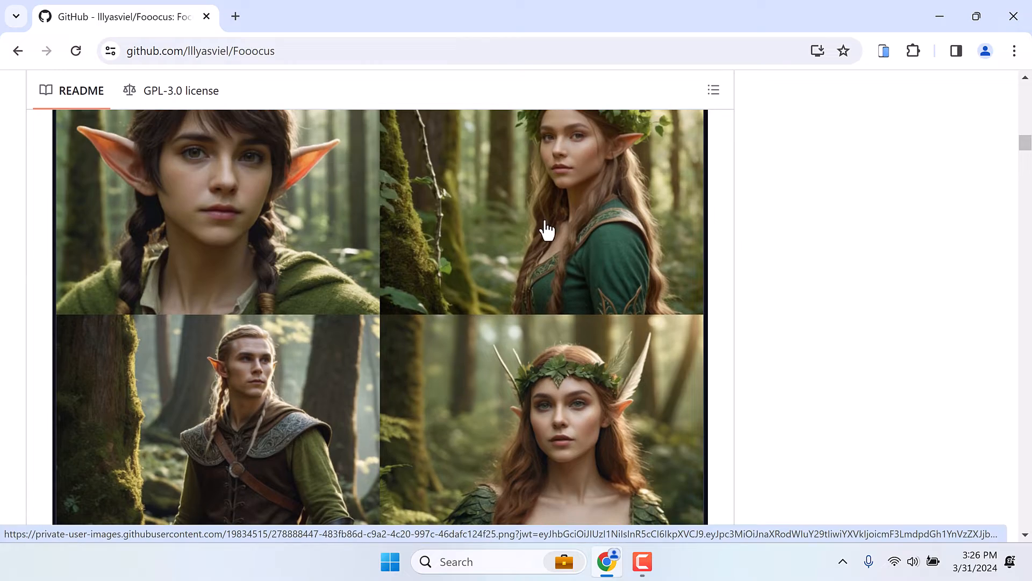
scroll(385, 307, down, 5)
scroll(385, 311, down, 15)
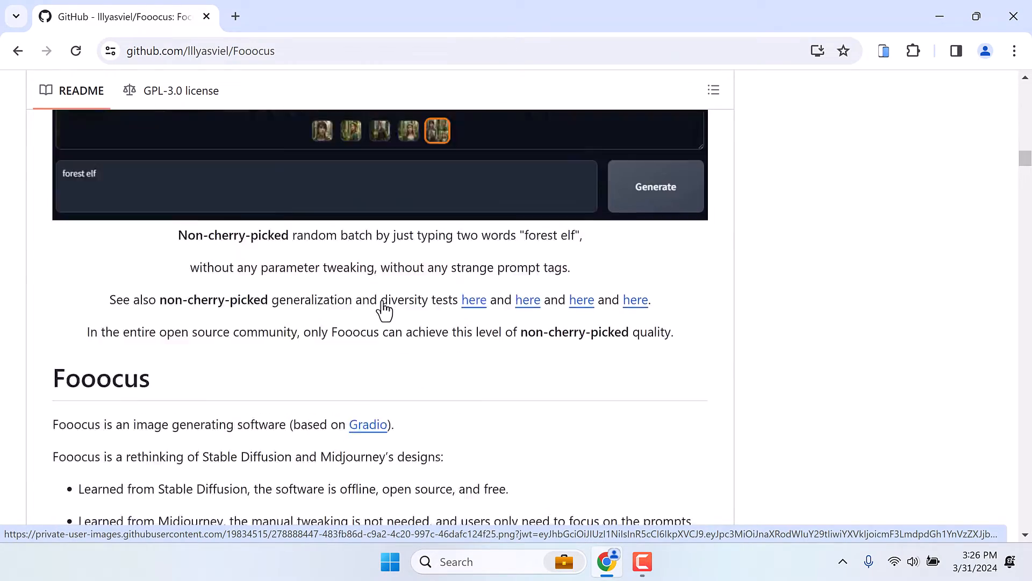
scroll(383, 308, down, 10)
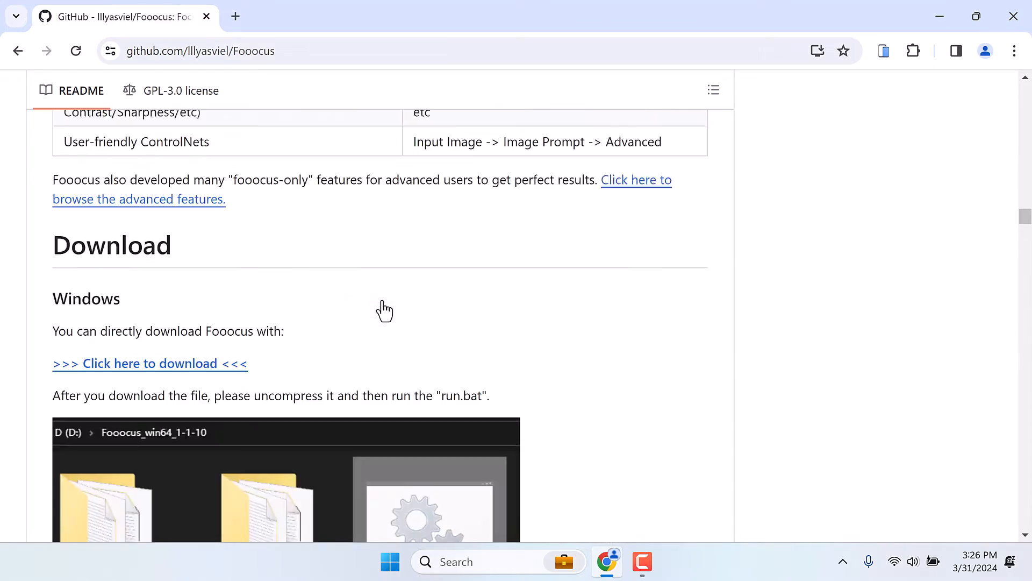
scroll(383, 309, up, 1)
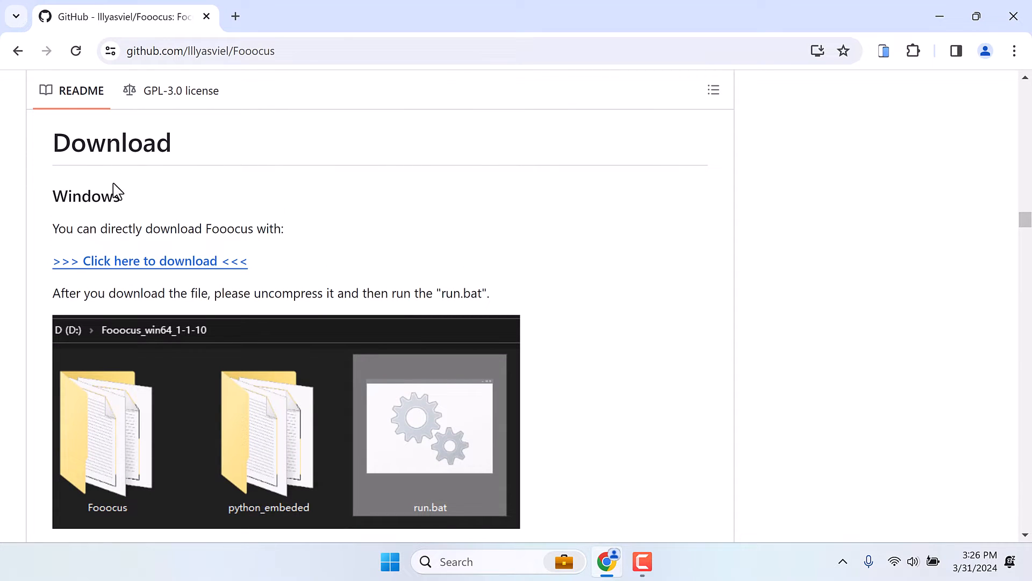
click(163, 261)
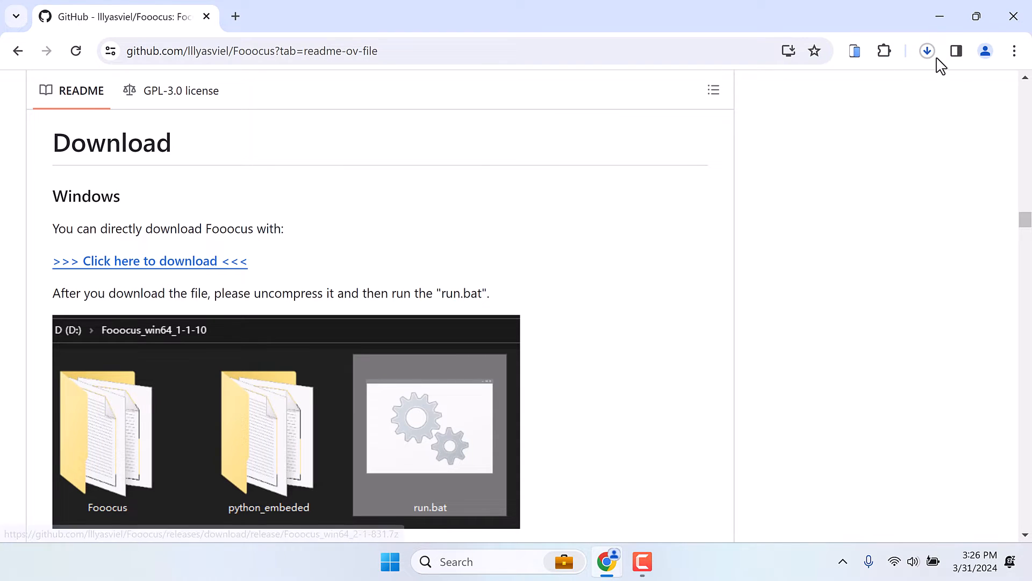
- Open the full download history and show the downloaded Fooocus_win64_2-1-831.7z in its folder
click(933, 57)
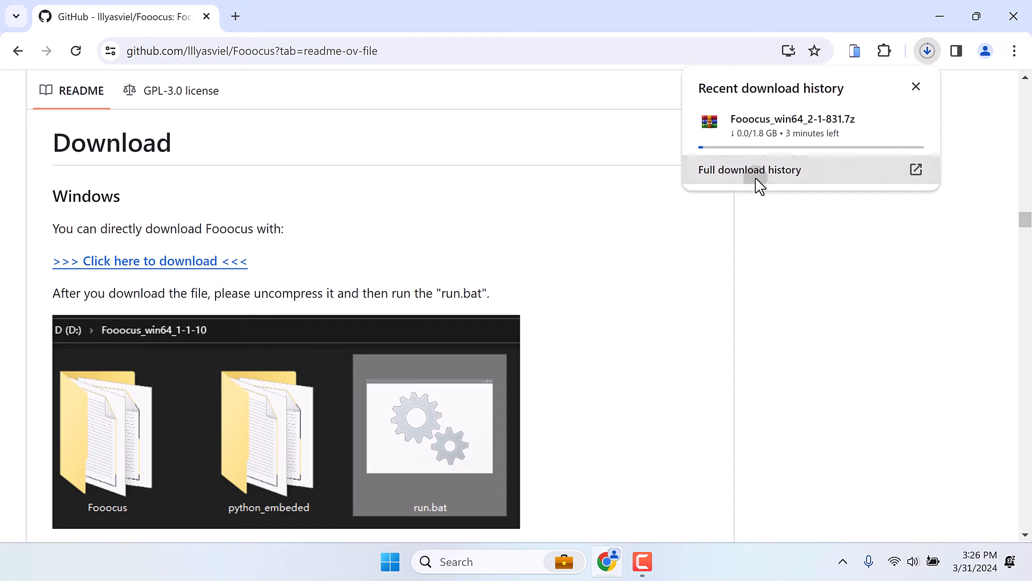
click(758, 184)
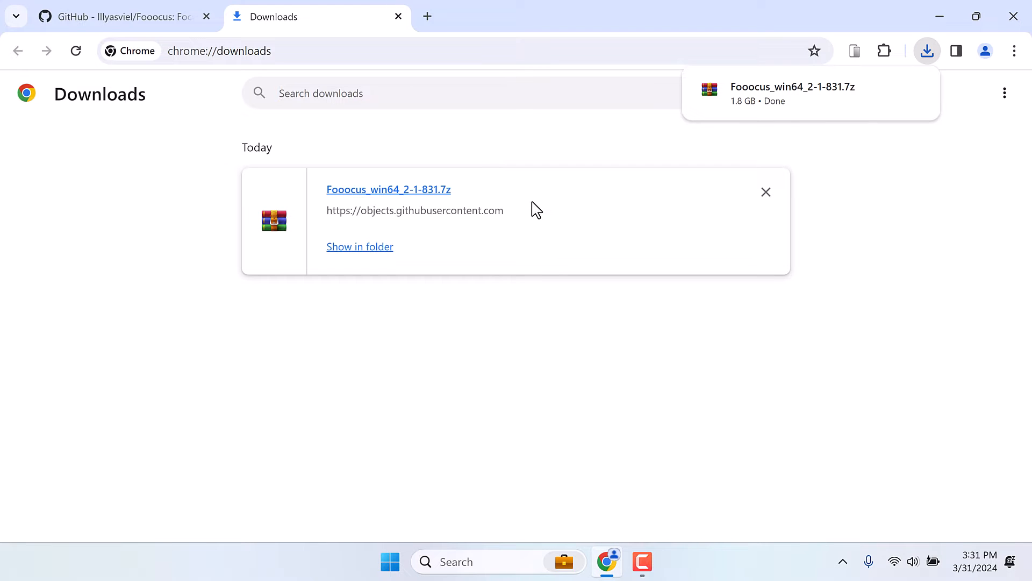
click(363, 248)
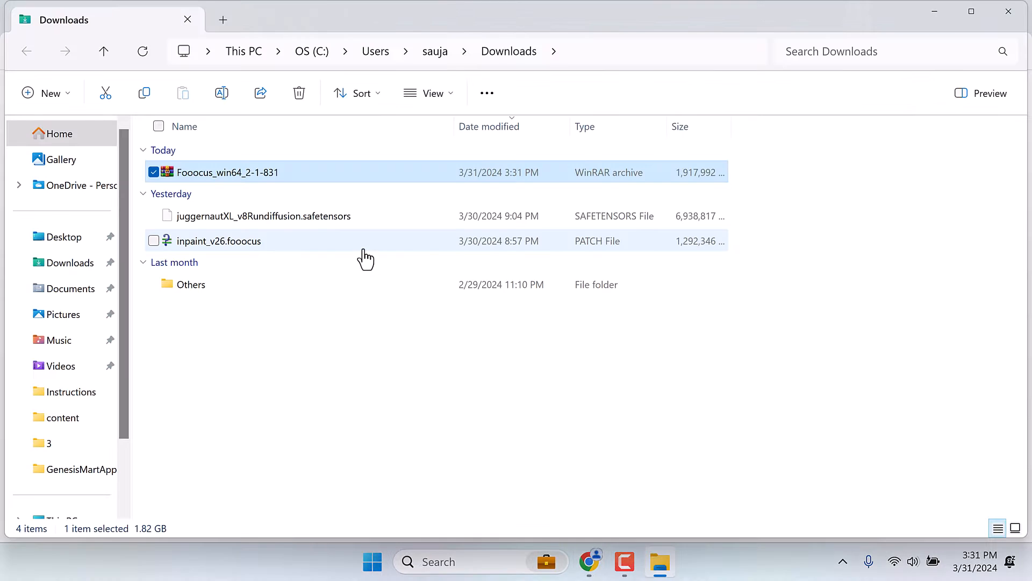
- Open the Fooocus_win64_2-1-831 archive in WinRAR, minimize the windows behind it and dismiss the licence reminder
double_click(227, 180)
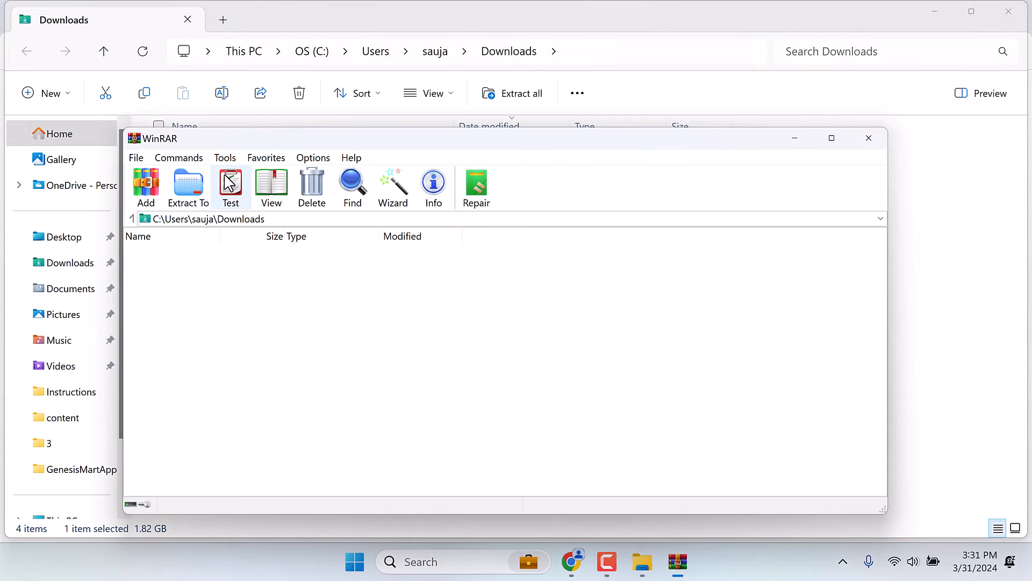
click(936, 12)
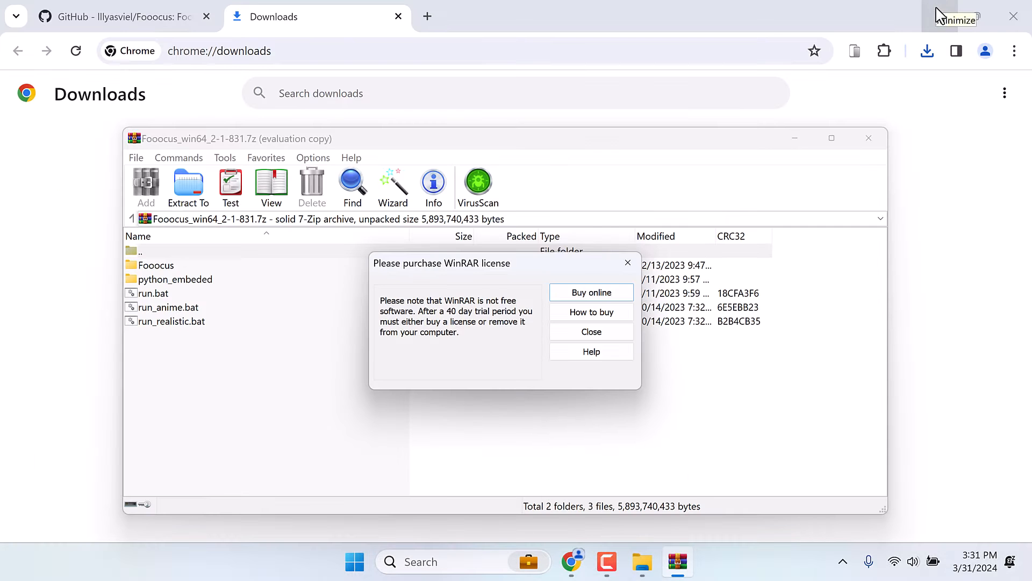
click(938, 14)
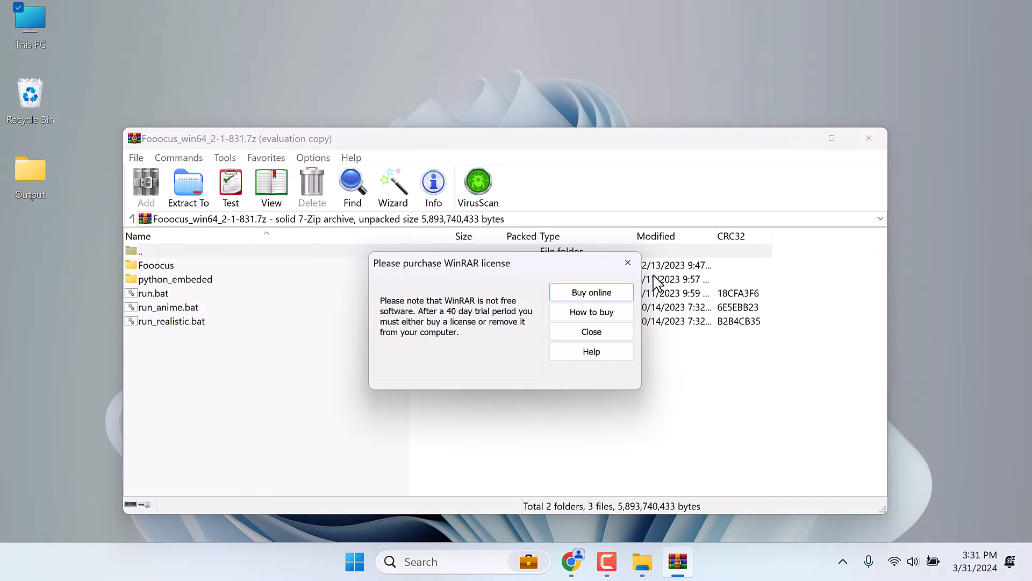
click(592, 332)
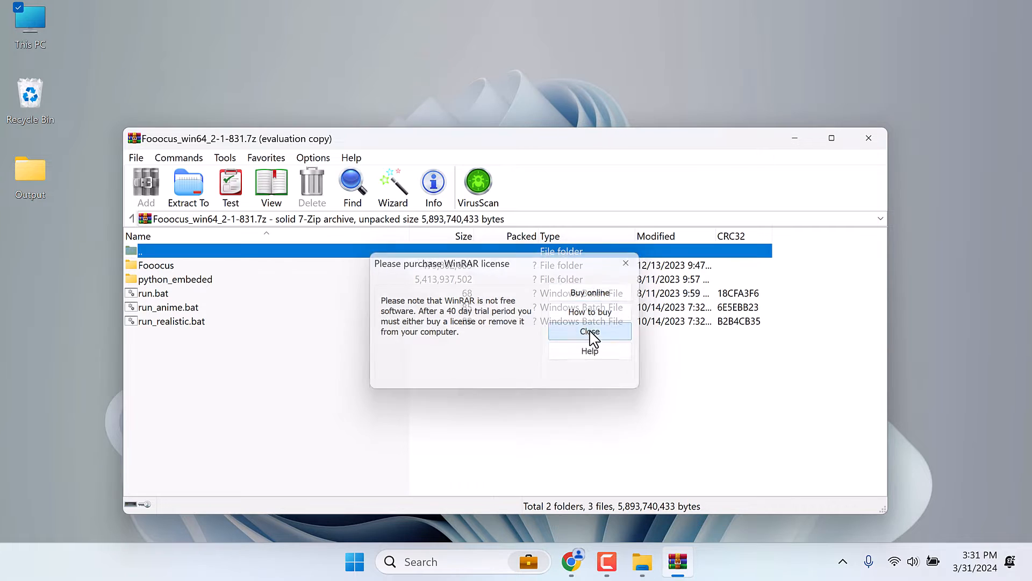
- Create a new folder named Focus on the desktop
click(299, 93)
right_click(298, 93)
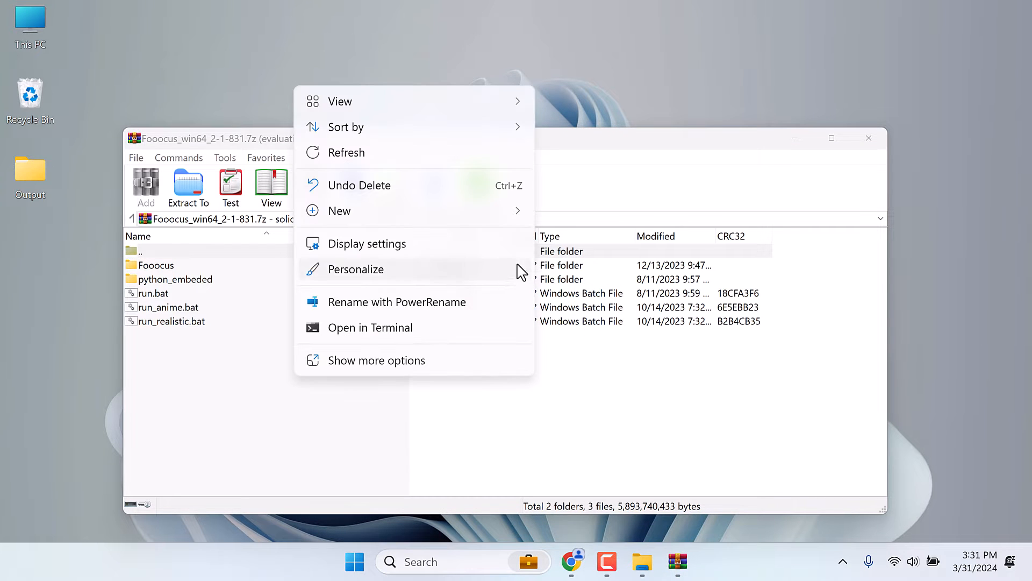
mouse_move(521, 212)
click(560, 218)
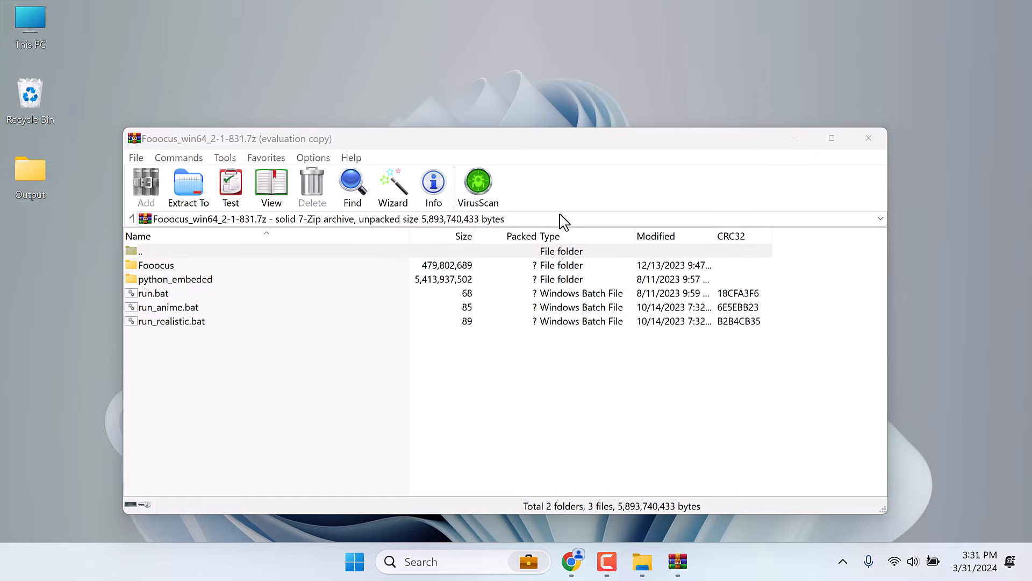
text(F)
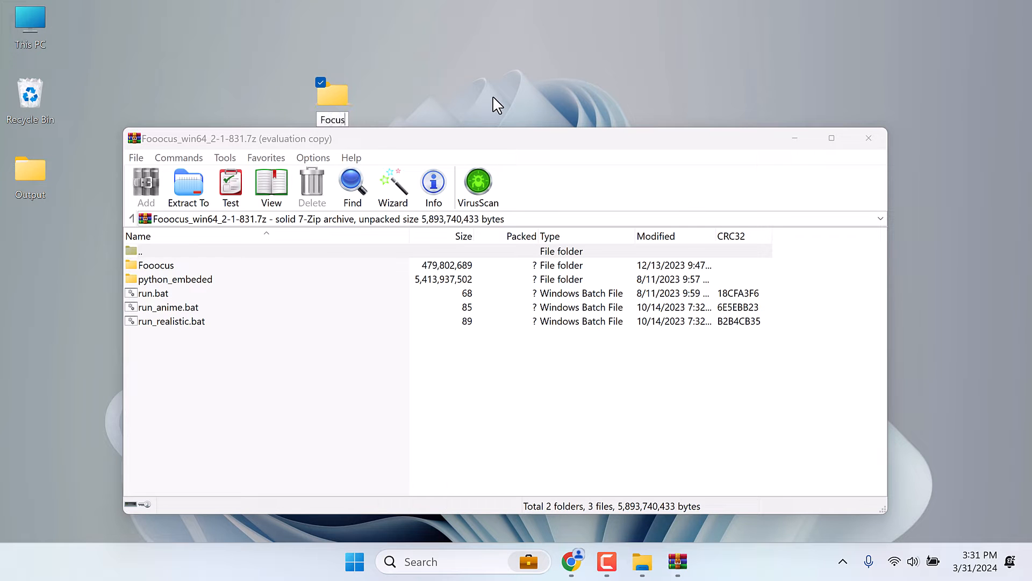
text(ocus)
key(Return)
- Extract all folders and batch files from the Fooocus archive into the Focus desktop folder
double_click(350, 98)
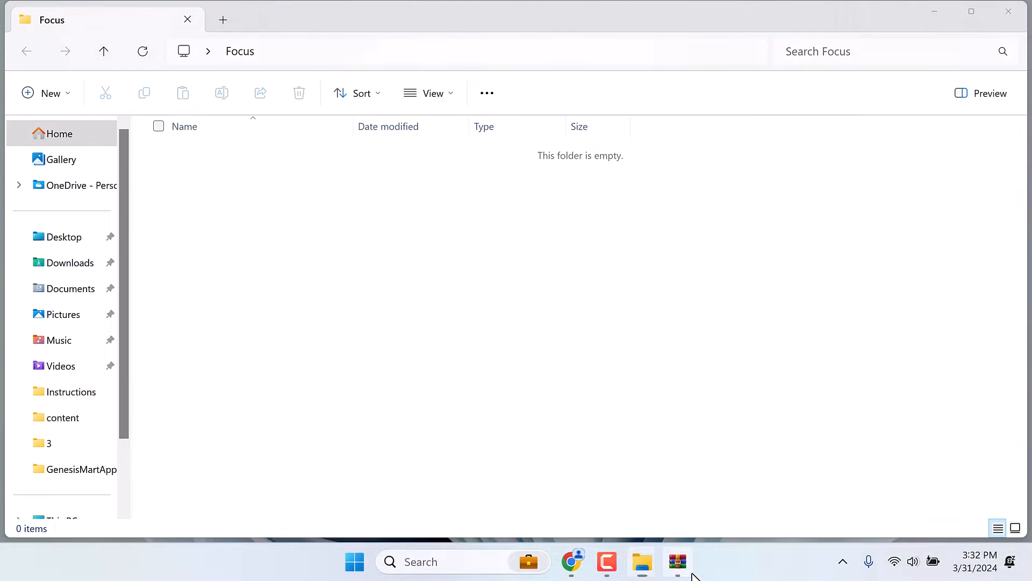
click(682, 566)
drag(457, 148, 743, 171)
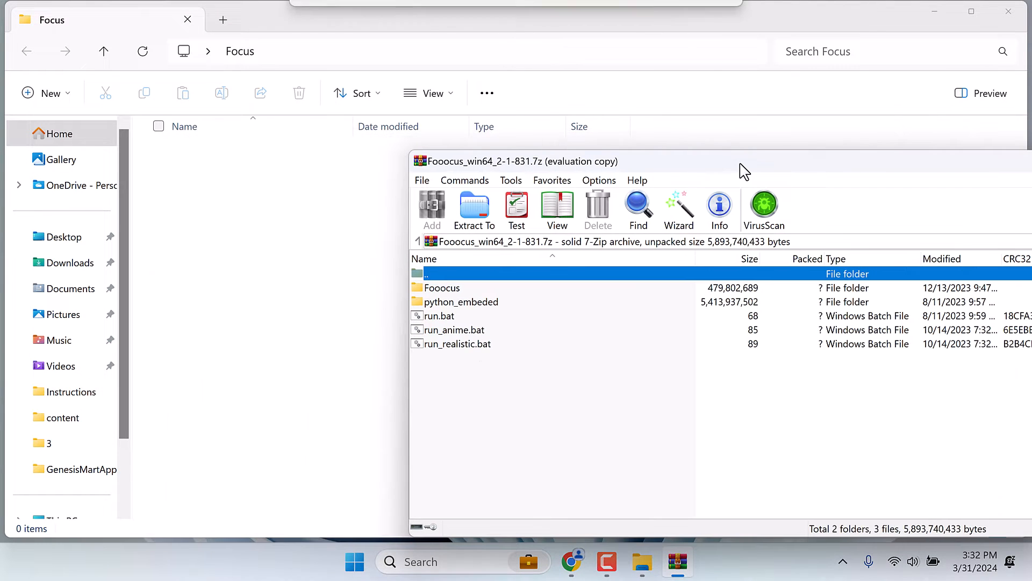
drag(476, 367, 279, 234)
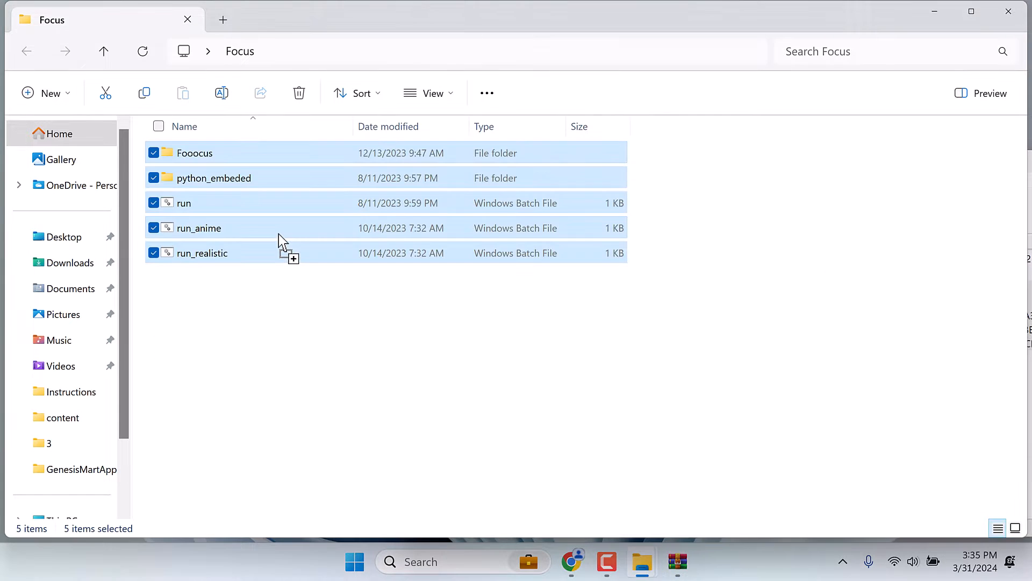
click(316, 301)
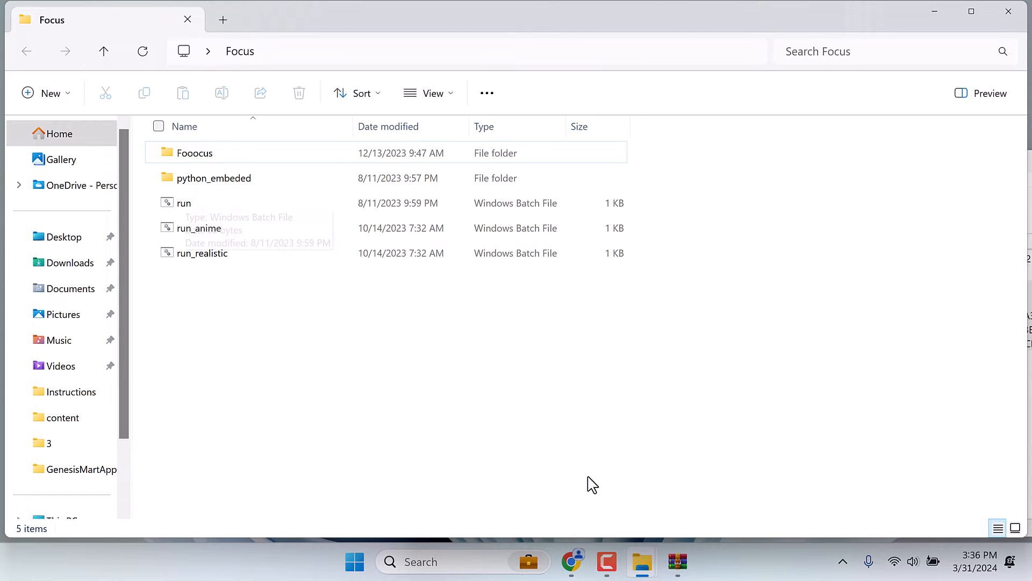
- Return to the Fooocus README in Chrome and open the "default models" link in a new tab
click(573, 560)
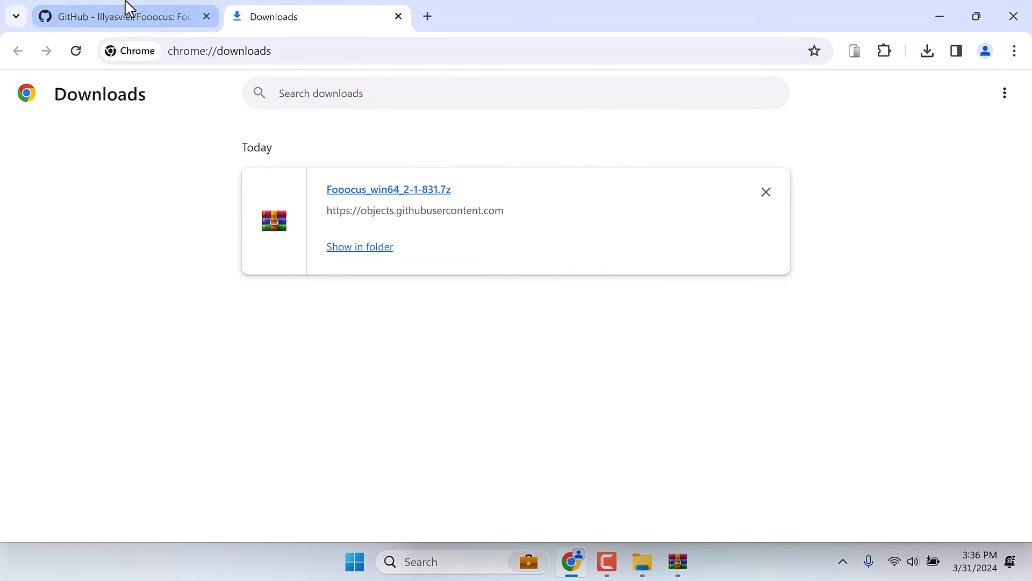
click(127, 8)
scroll(304, 191, down, 5)
scroll(304, 192, down, 1)
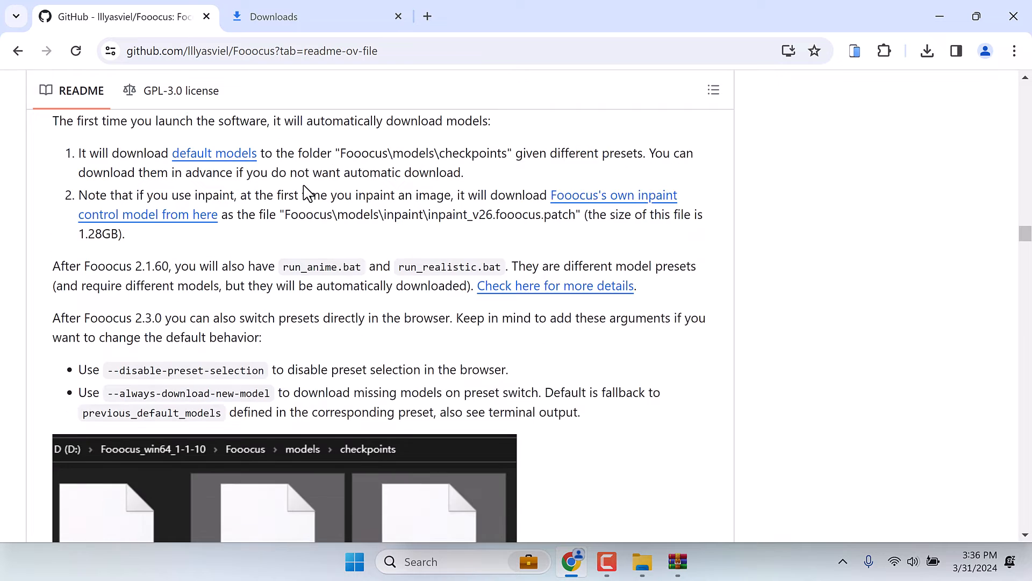
scroll(307, 192, up, 1)
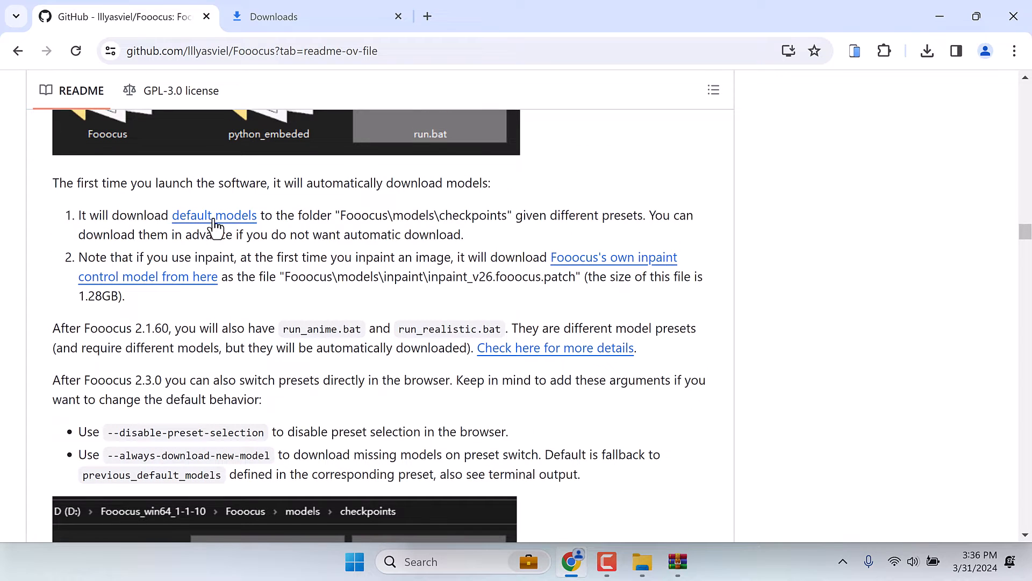
right_click(244, 218)
click(272, 228)
click(515, 18)
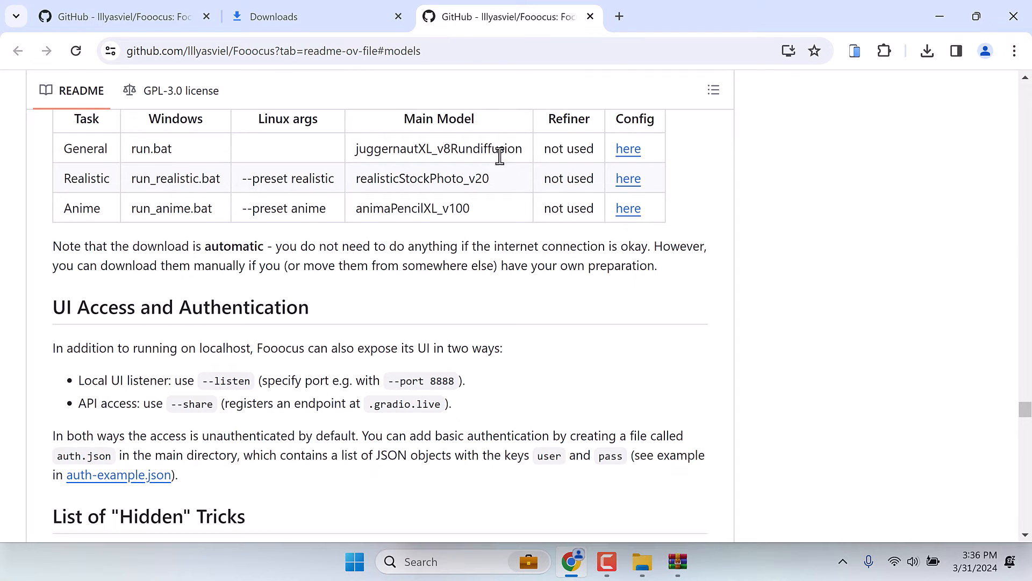
- Save the General preset's config link from the models table to the Desktop as the JSON file default
right_click(627, 188)
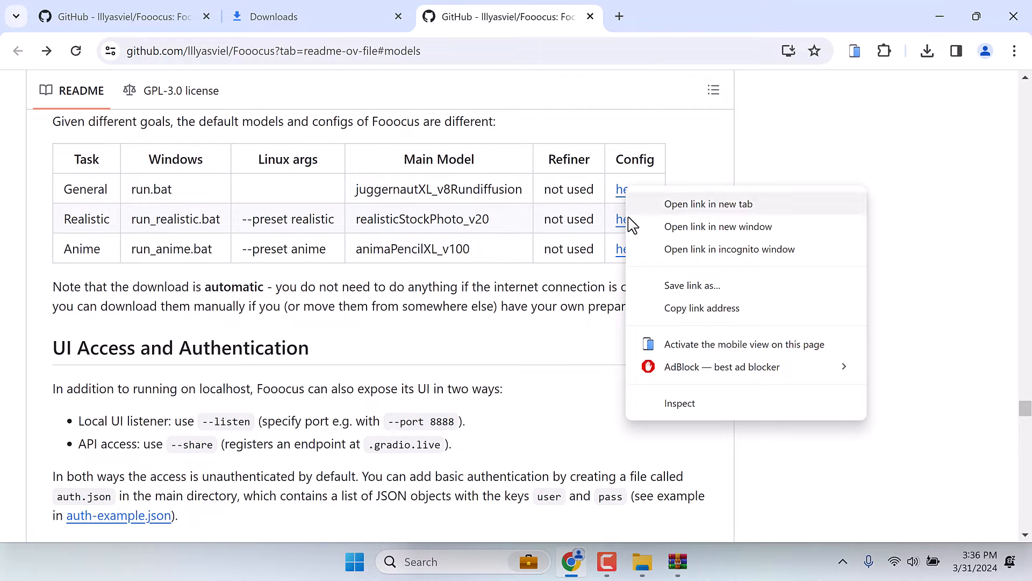
click(681, 286)
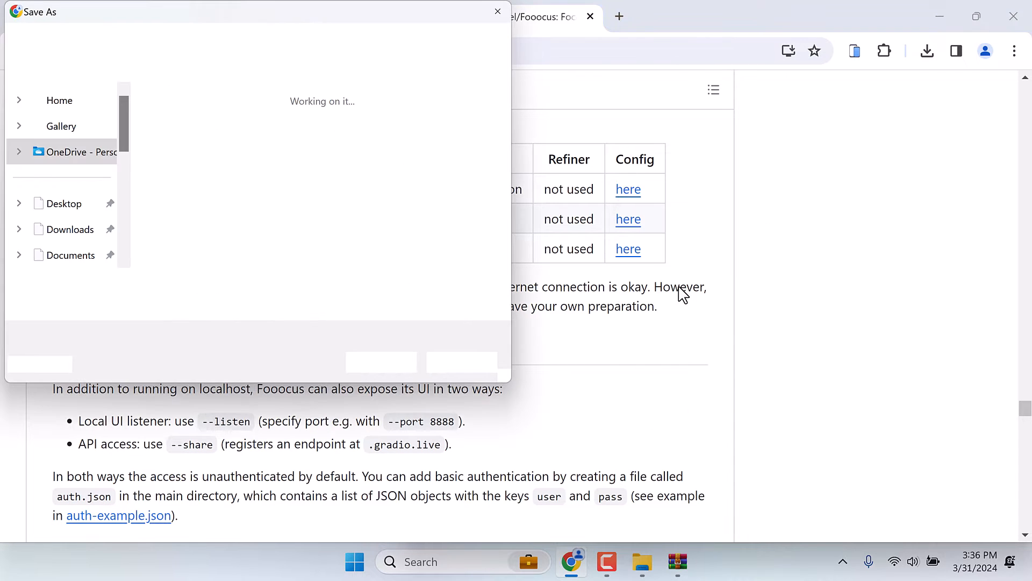
click(72, 207)
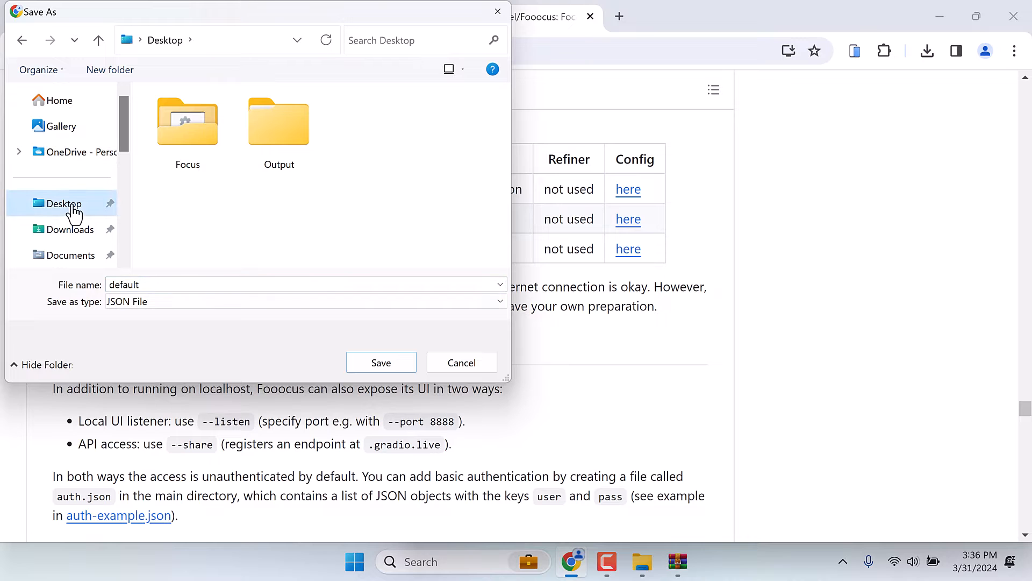
click(382, 363)
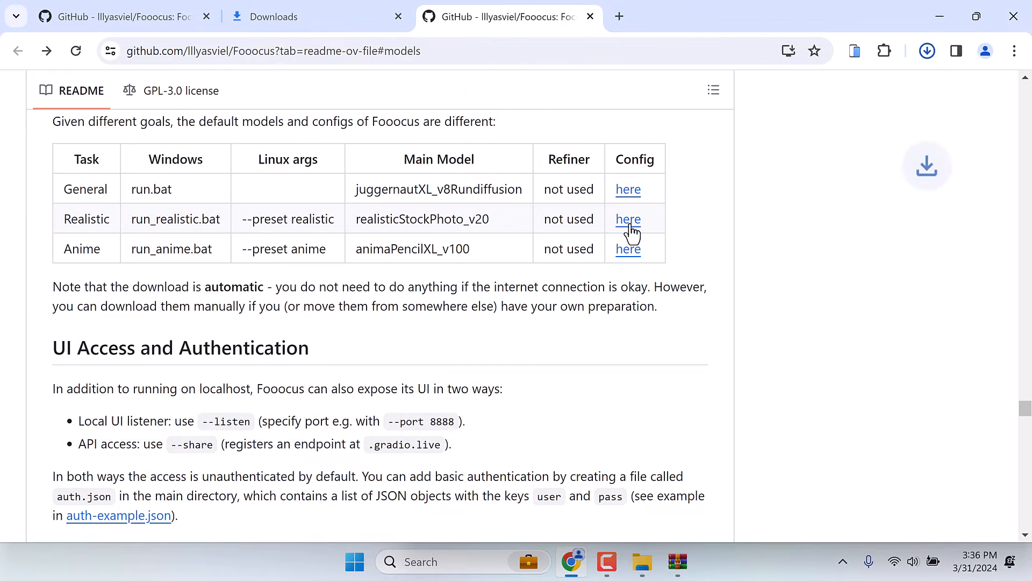
- Save the Realistic preset's config link to the Desktop as realistic.json
right_click(630, 228)
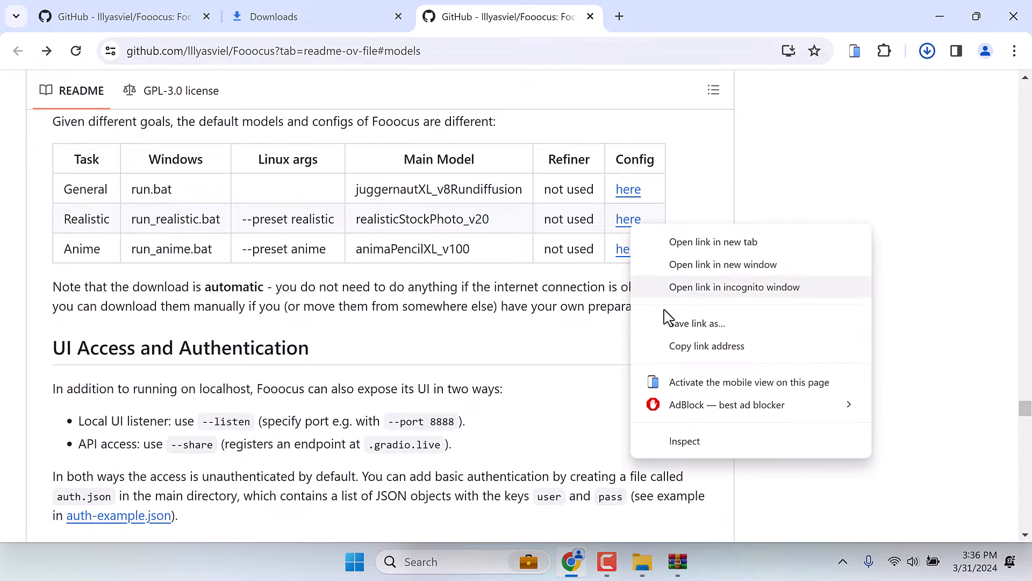
click(669, 323)
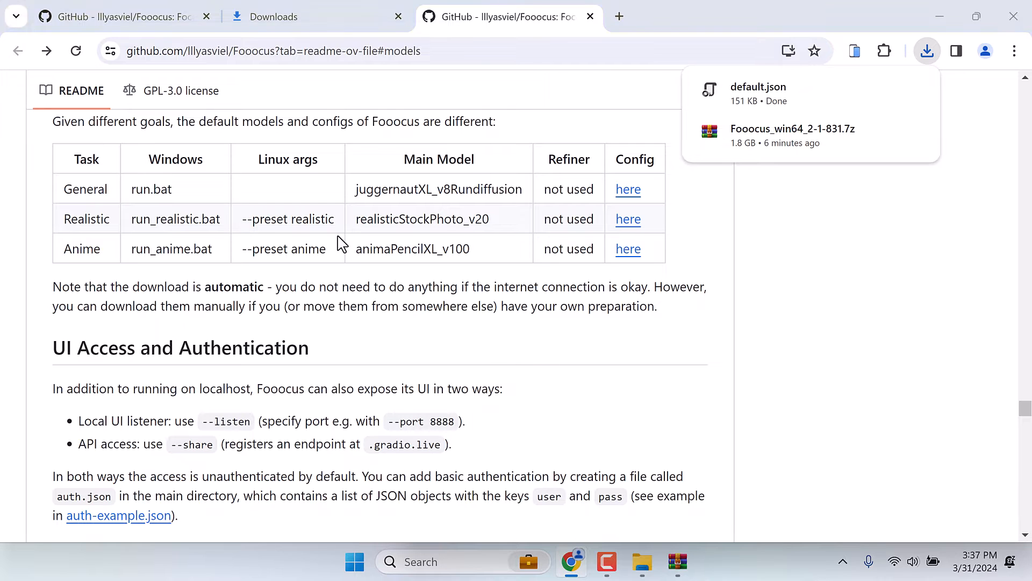
click(84, 206)
click(382, 363)
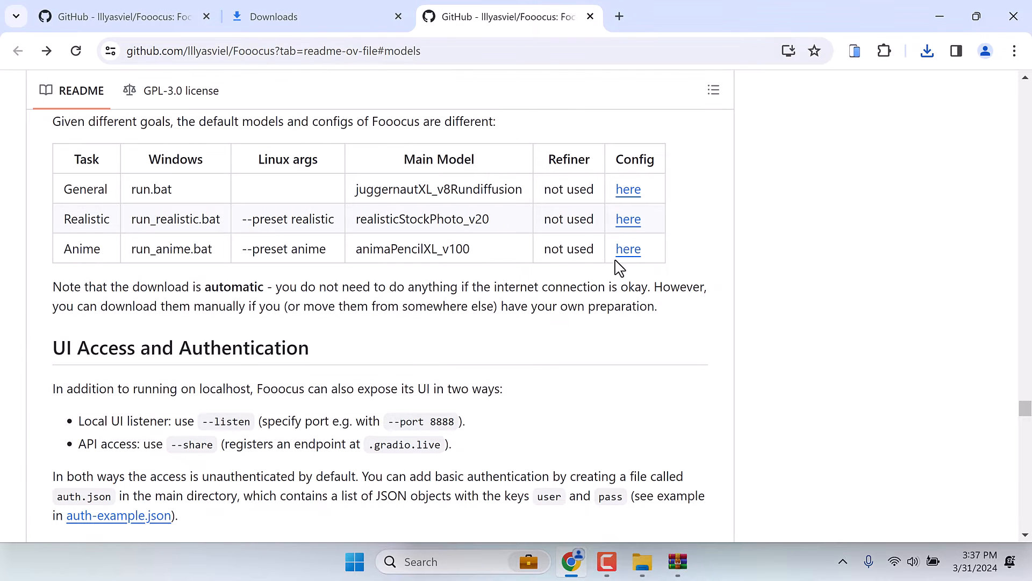
- Save the Anime preset's config link as anime.json, and close the models tab to return to the README
right_click(629, 251)
click(668, 352)
click(378, 362)
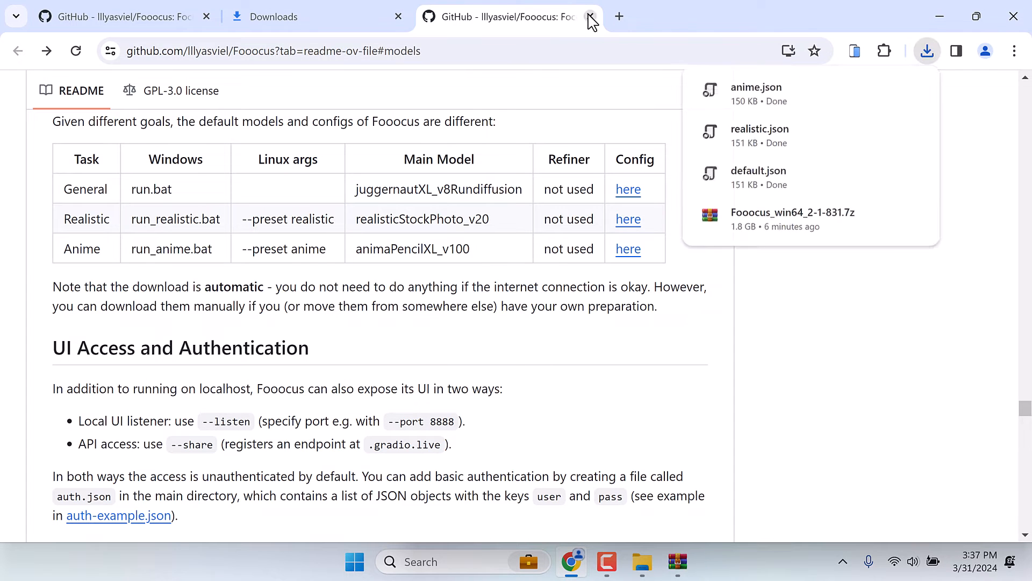
click(590, 17)
click(119, 16)
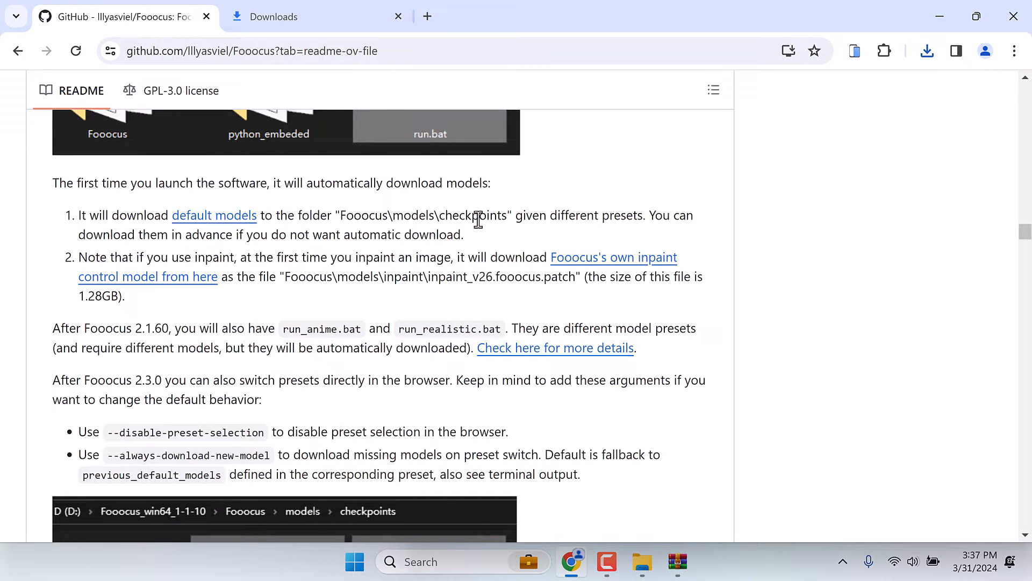
- Switch to File Explorer and open the Focus\Fooocus\models\checkpoints folder
click(955, 25)
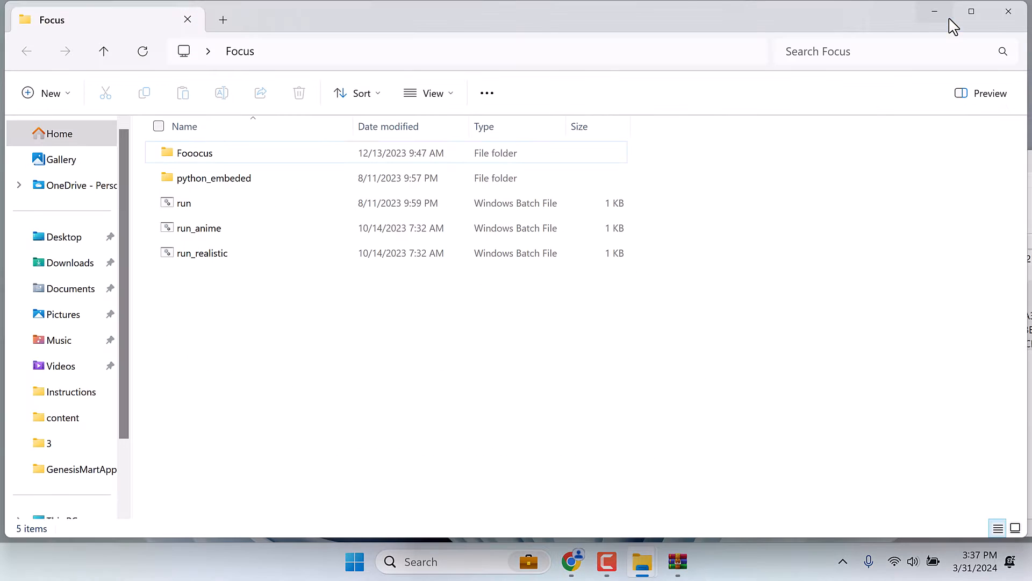
double_click(193, 159)
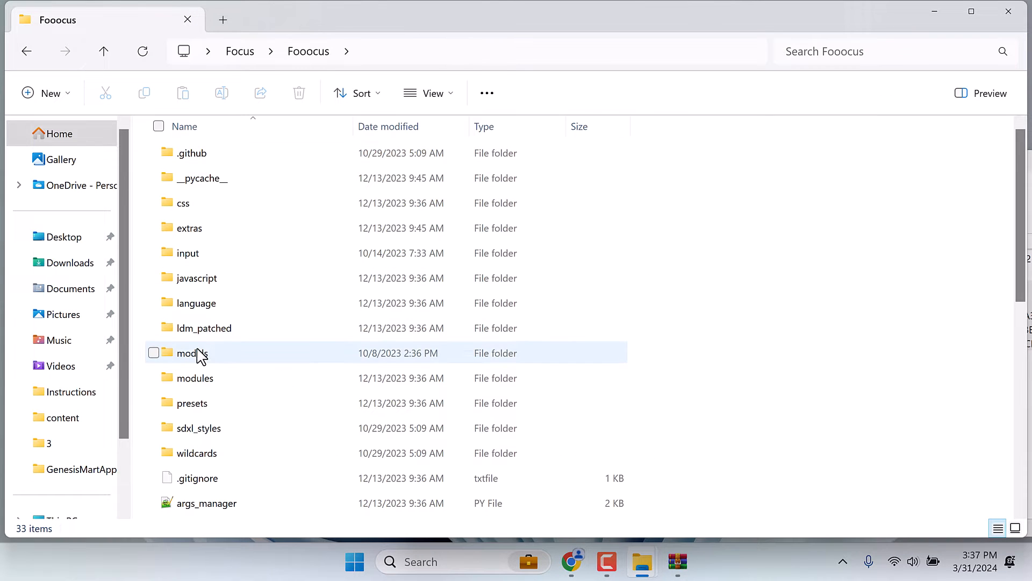
click(201, 354)
double_click(201, 354)
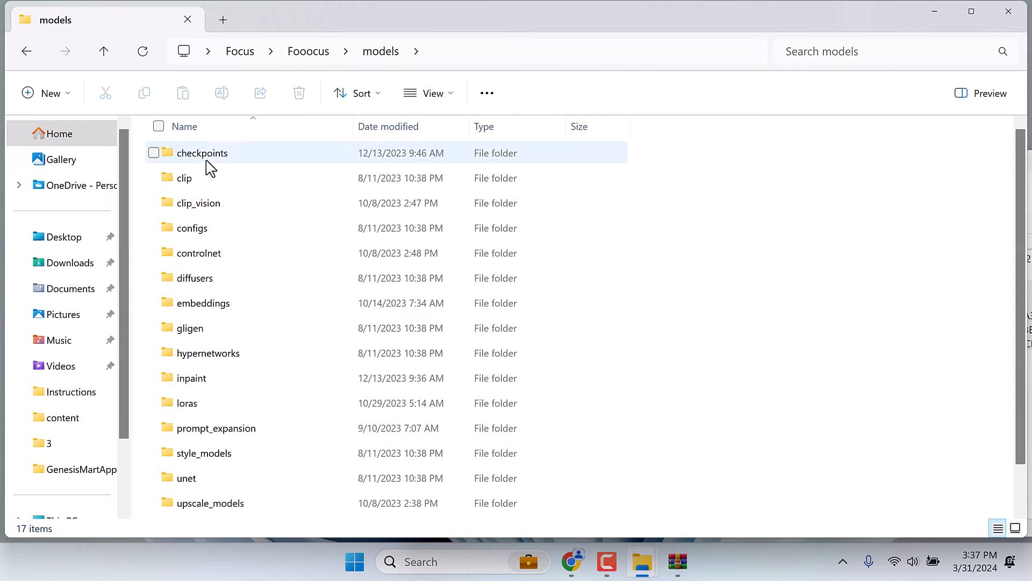
click(206, 155)
double_click(205, 156)
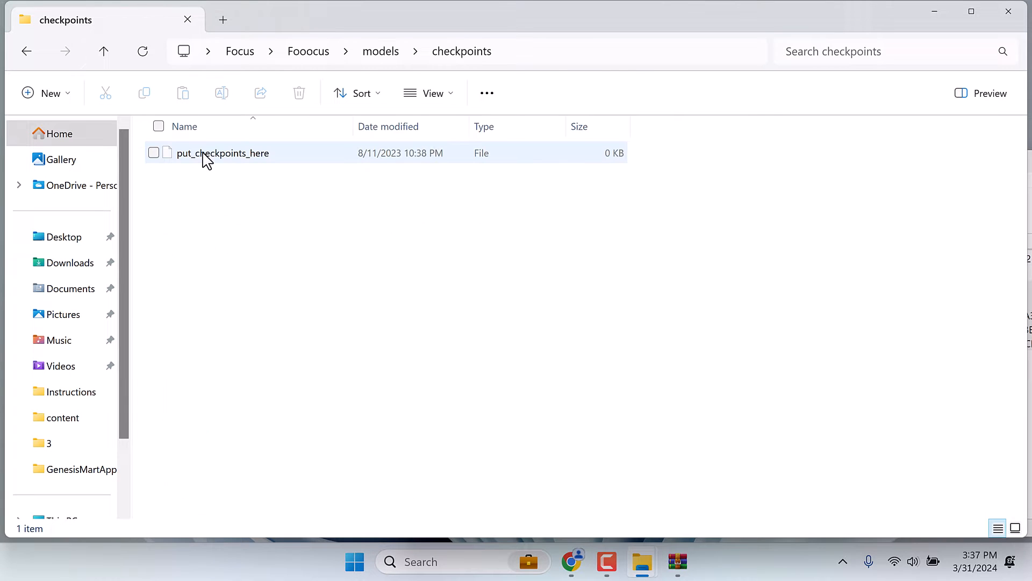
- Move the realistic, default and anime JSON files from the desktop into the checkpoints folder, closing the WinRAR archive window along the way
click(935, 12)
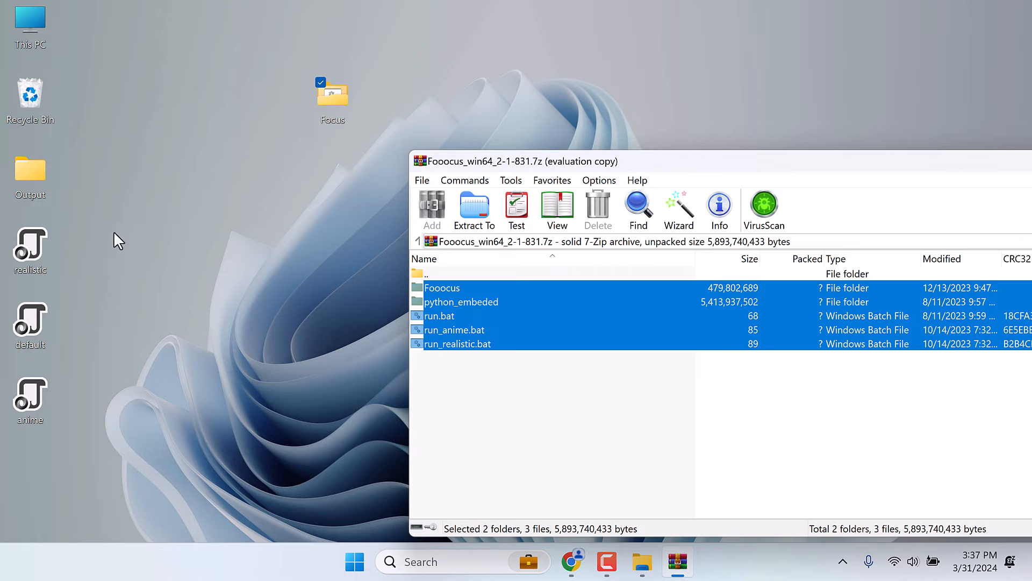
drag(99, 231, 28, 415)
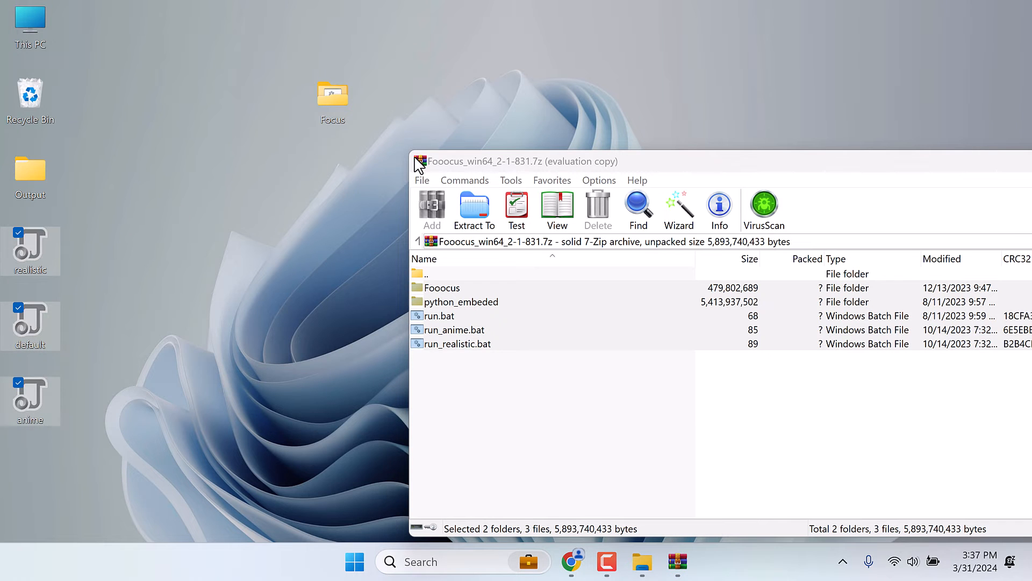
double_click(420, 161)
click(662, 560)
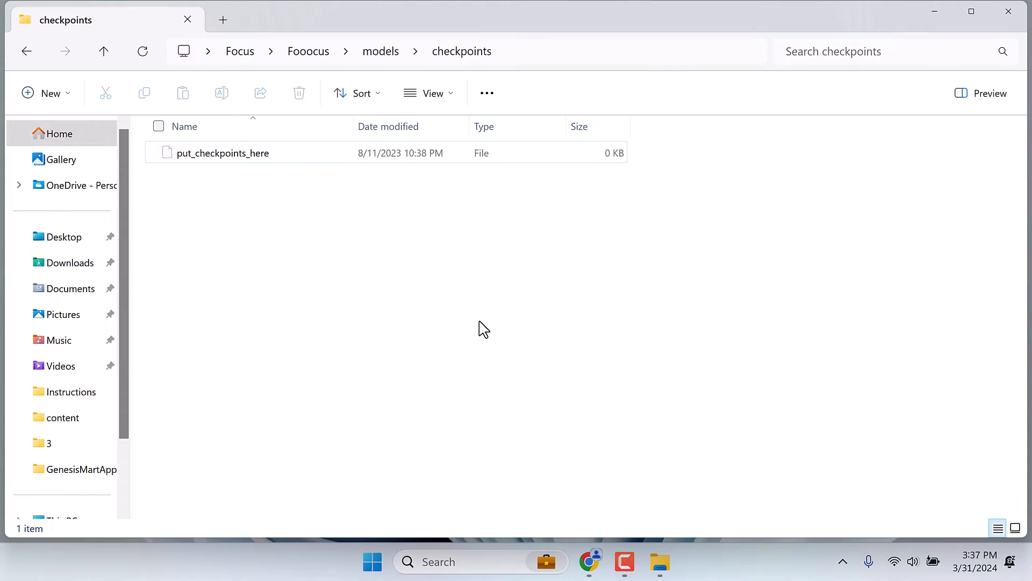
key(ctrl+v)
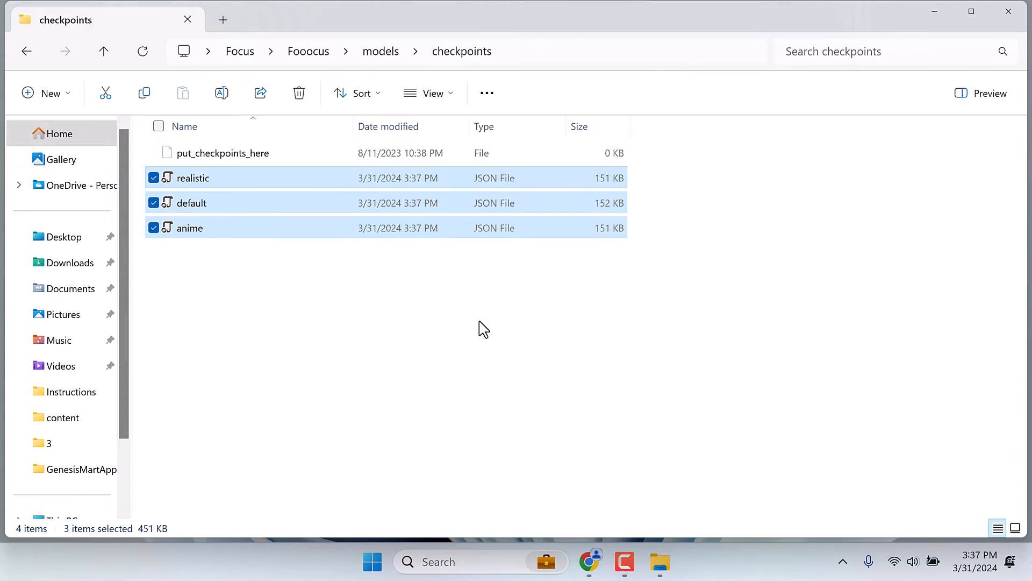
- In Chrome, open the README's "Fooocus's own inpaint control model" link in a new tab and reload its address to download the patch file
click(591, 562)
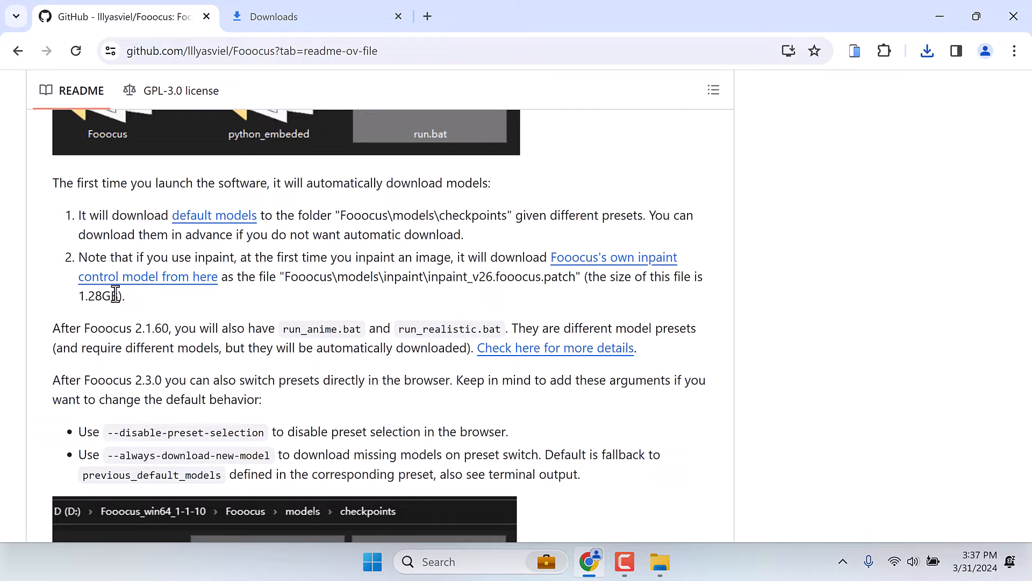
right_click(588, 260)
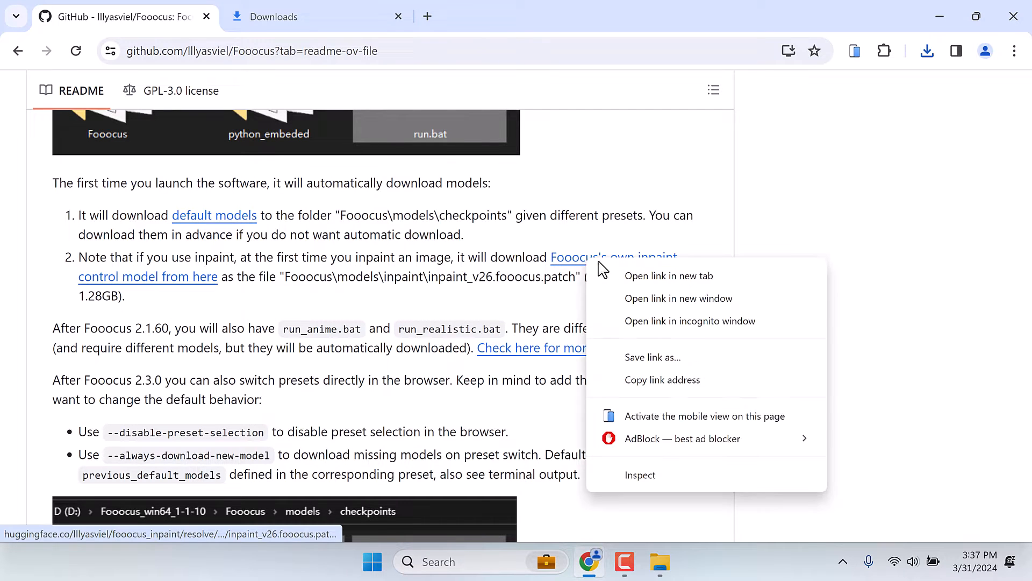
click(613, 275)
click(525, 8)
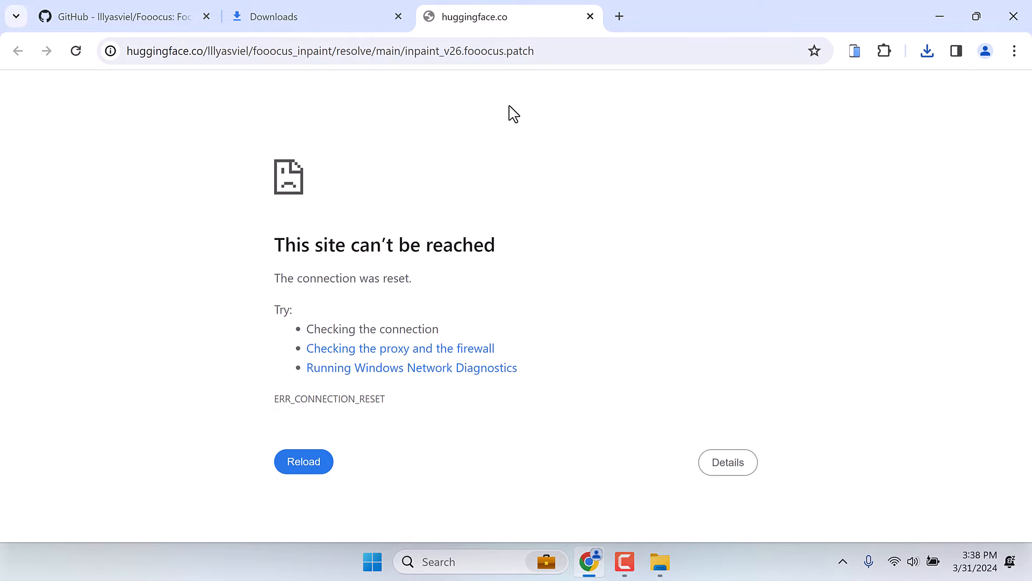
click(524, 55)
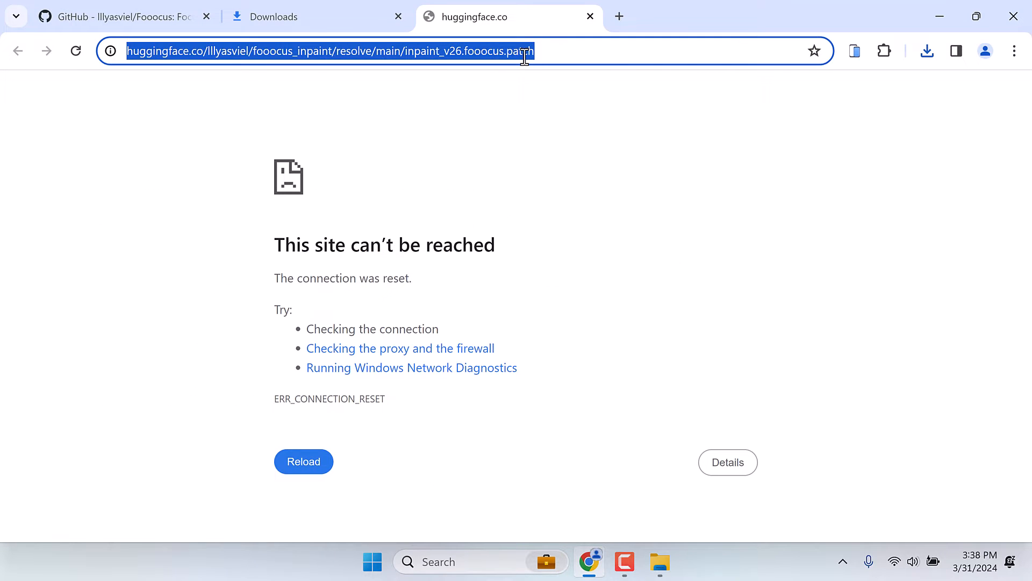
key(Return)
click(524, 55)
key(Return)
click(524, 57)
key(Return)
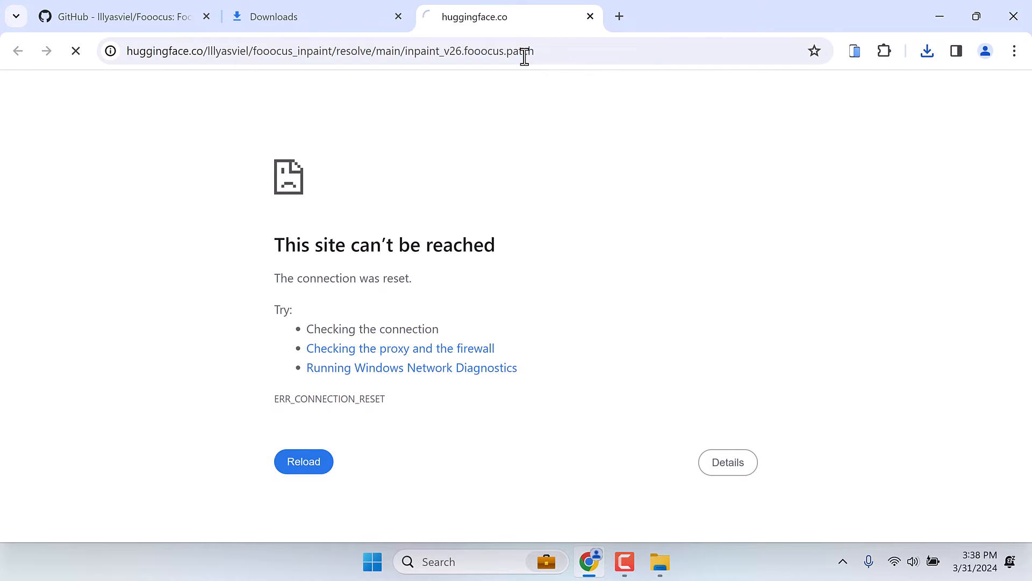
click(525, 56)
key(Return)
click(524, 56)
key(Return)
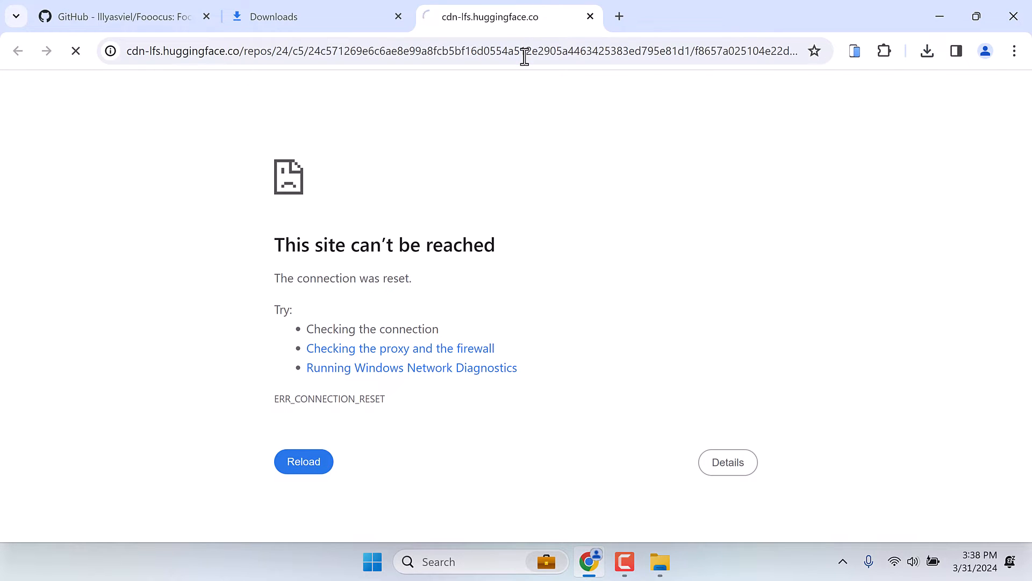
- Pause and cancel the new inpaint_v26.fooocus (1).patch download and close its tab
click(930, 57)
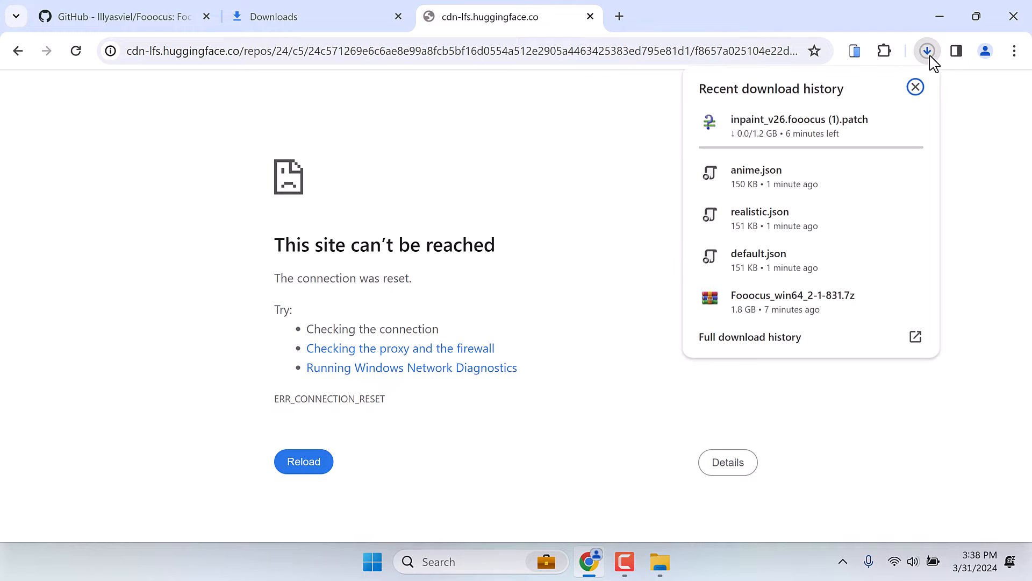
mouse_move(796, 116)
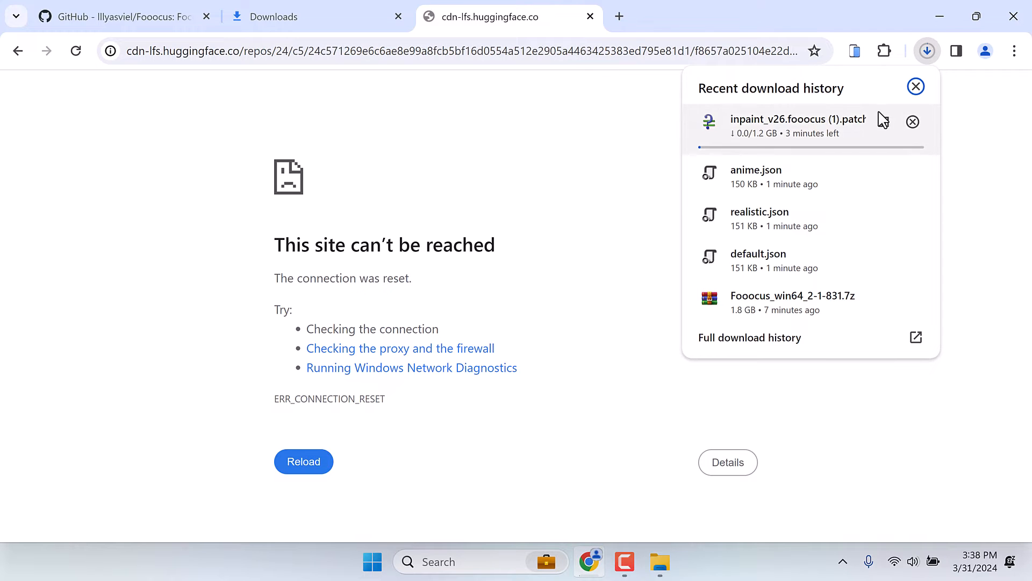
click(884, 123)
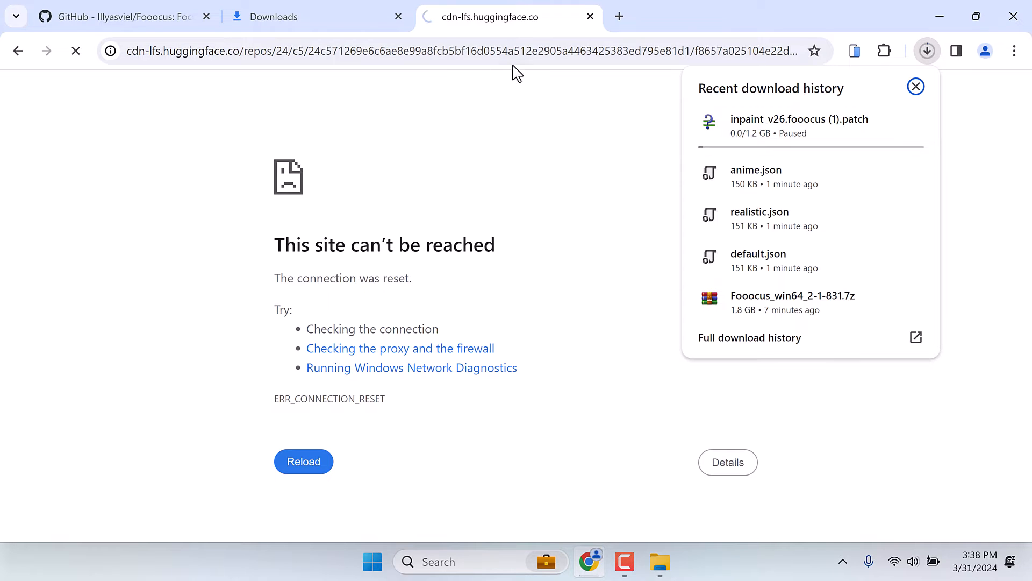
click(590, 17)
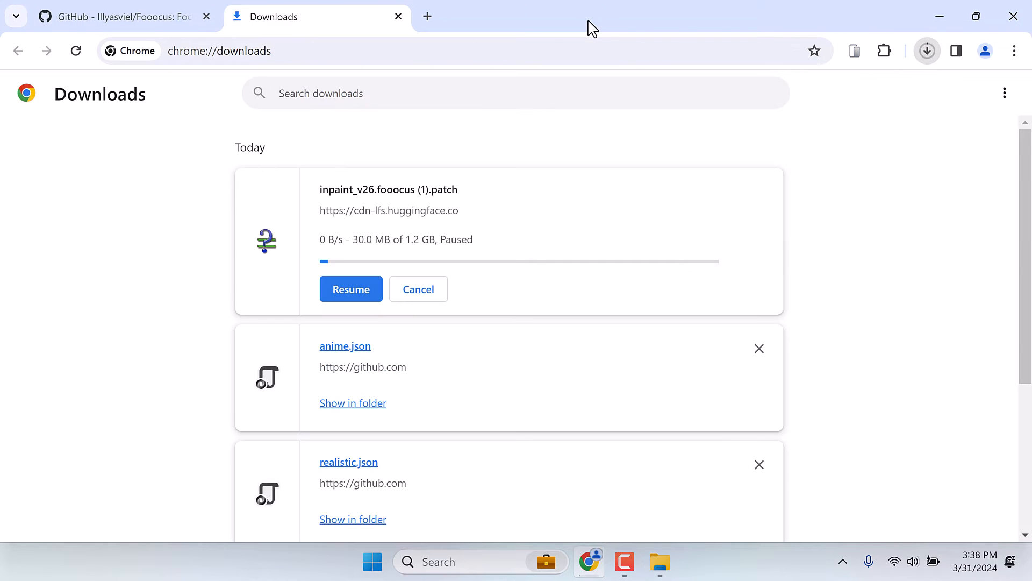
click(420, 295)
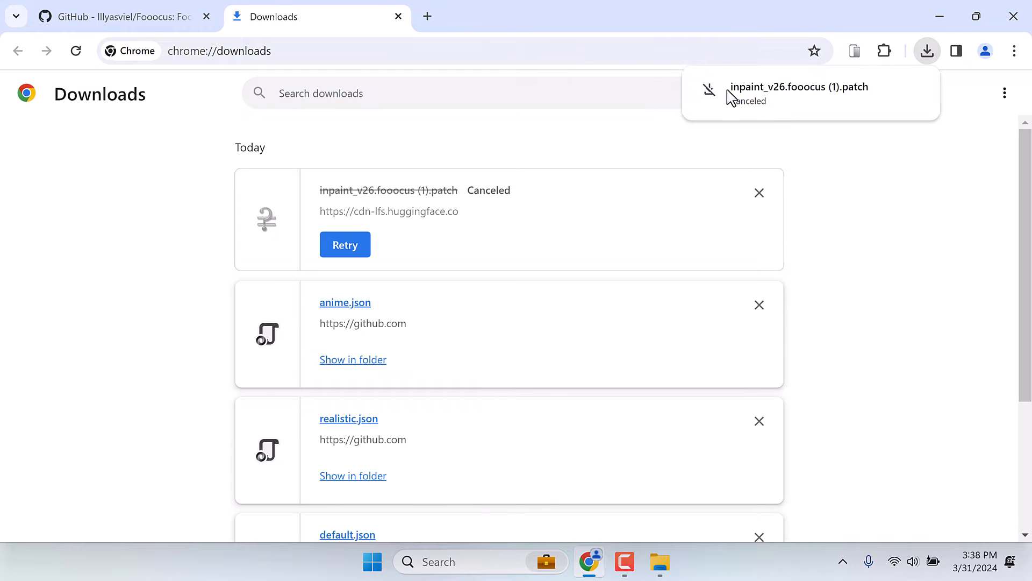
- Switch to File Explorer, cut the existing inpaint_v26.fooocus patch file from the Downloads folder, and close the window
click(940, 17)
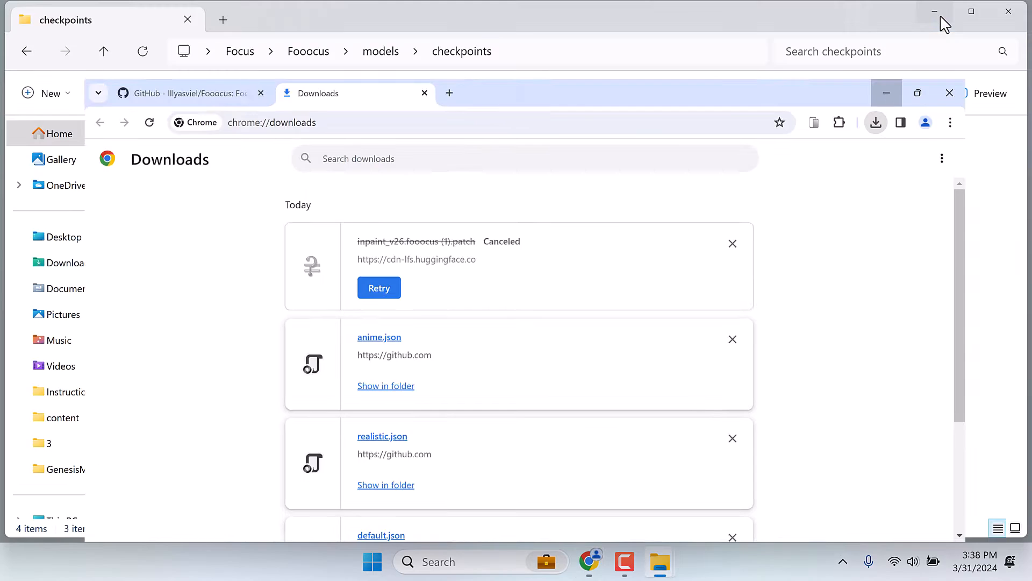
click(71, 264)
click(197, 243)
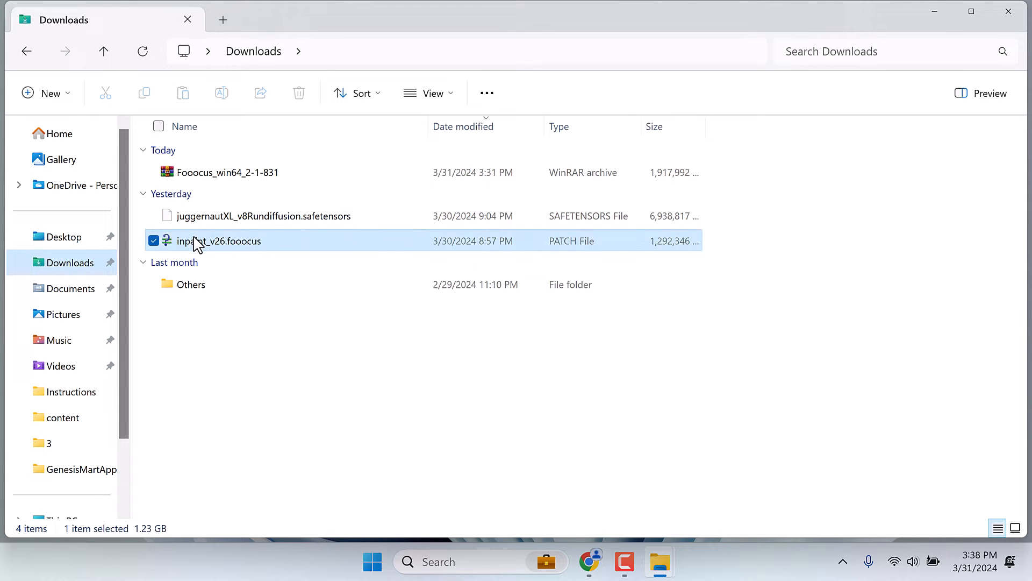
right_click(197, 243)
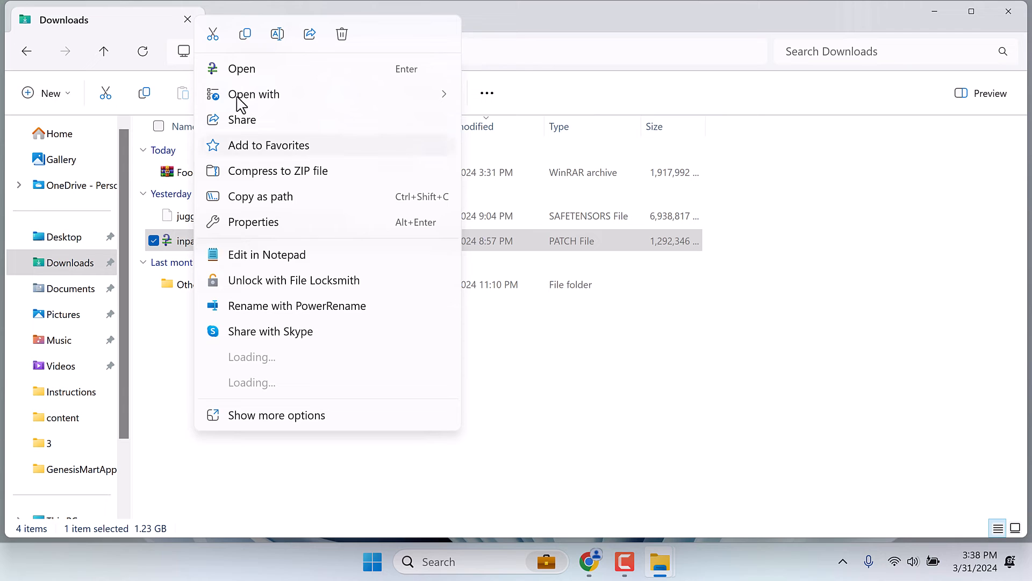
click(213, 34)
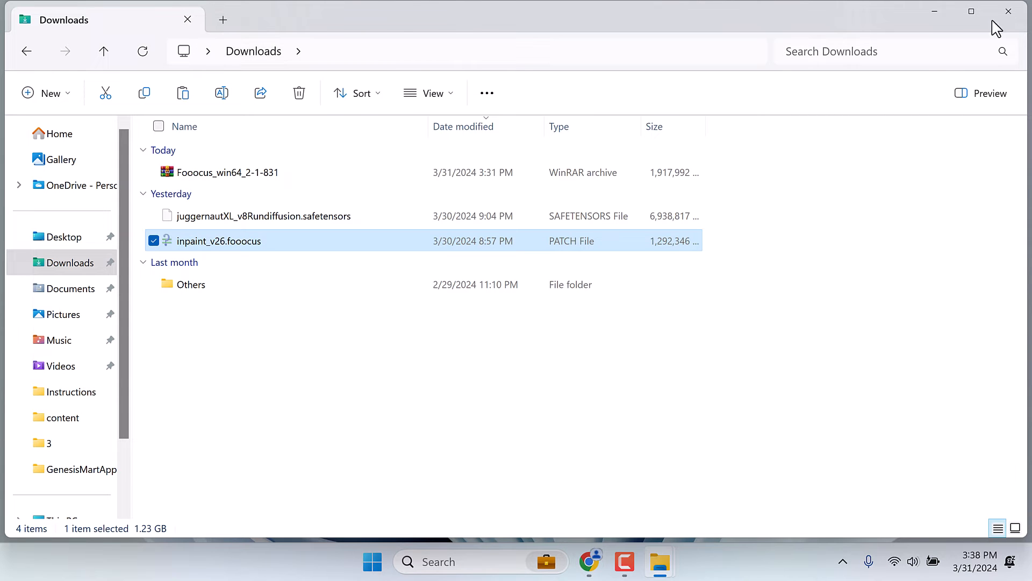
click(1013, 24)
- Check the inpaint file location in the Fooocus README, and paste the cut patch file into Focus\Fooocus\models\inpaint
click(594, 568)
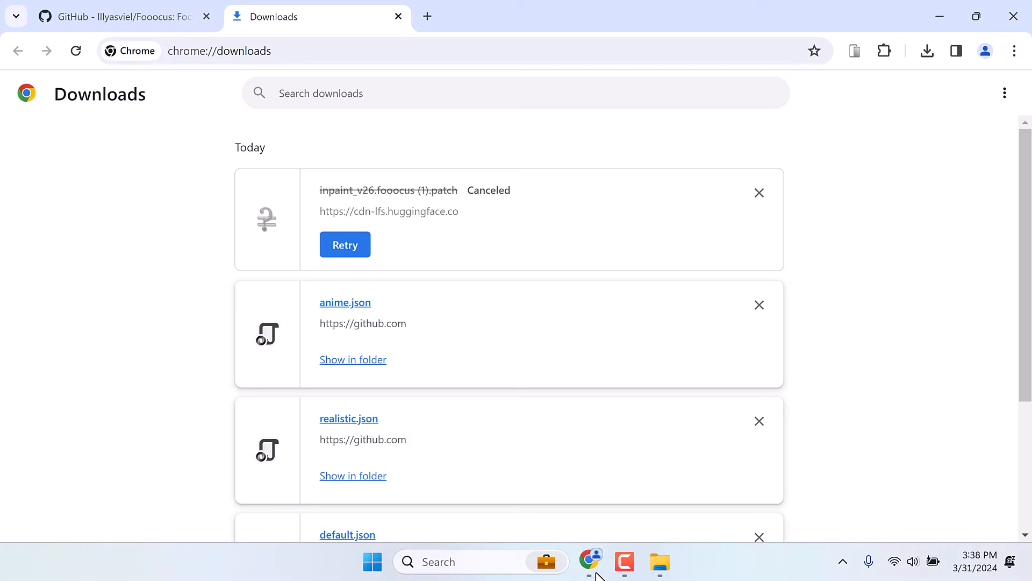
click(180, 8)
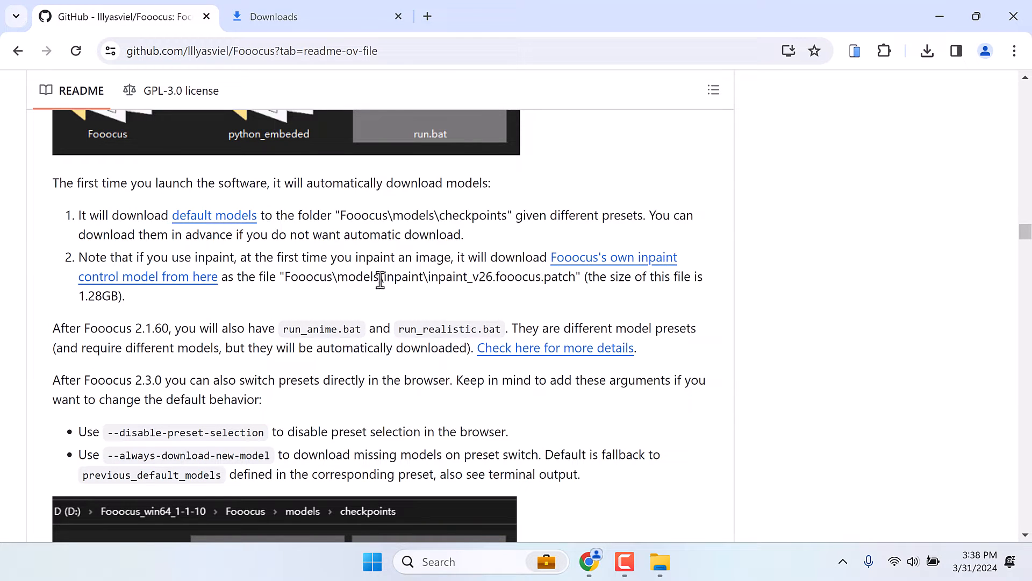
click(941, 14)
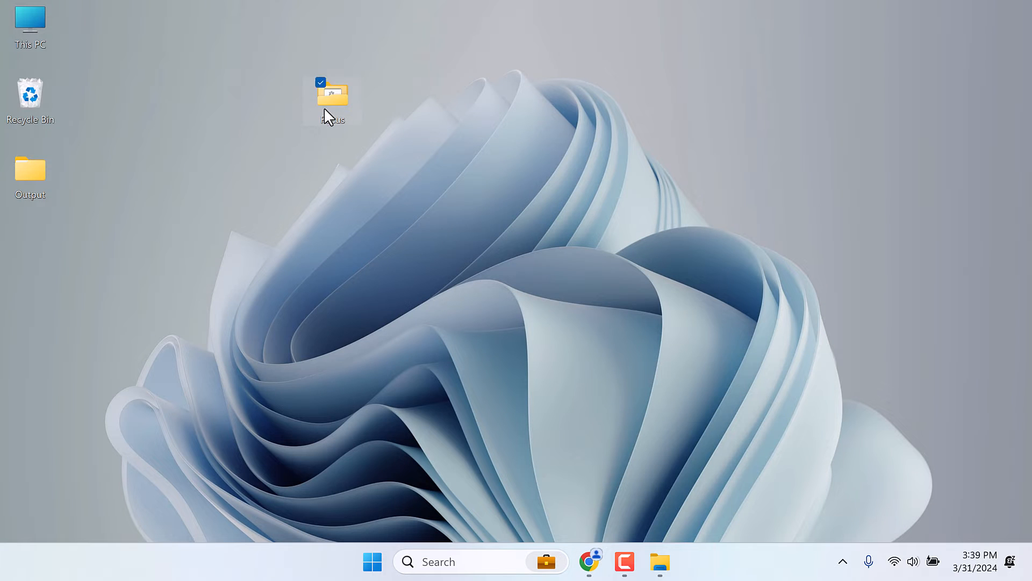
double_click(324, 109)
double_click(217, 156)
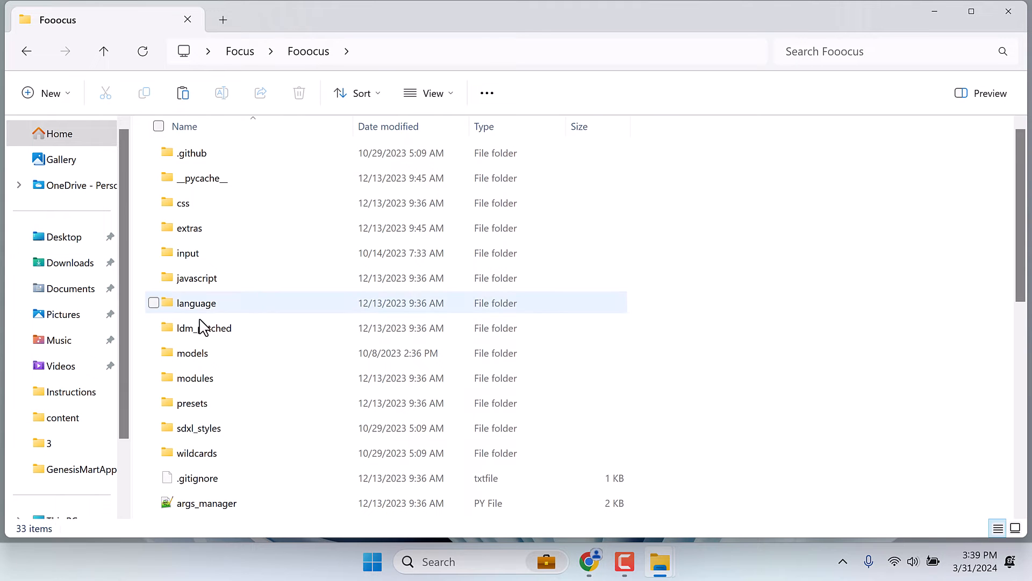
double_click(196, 354)
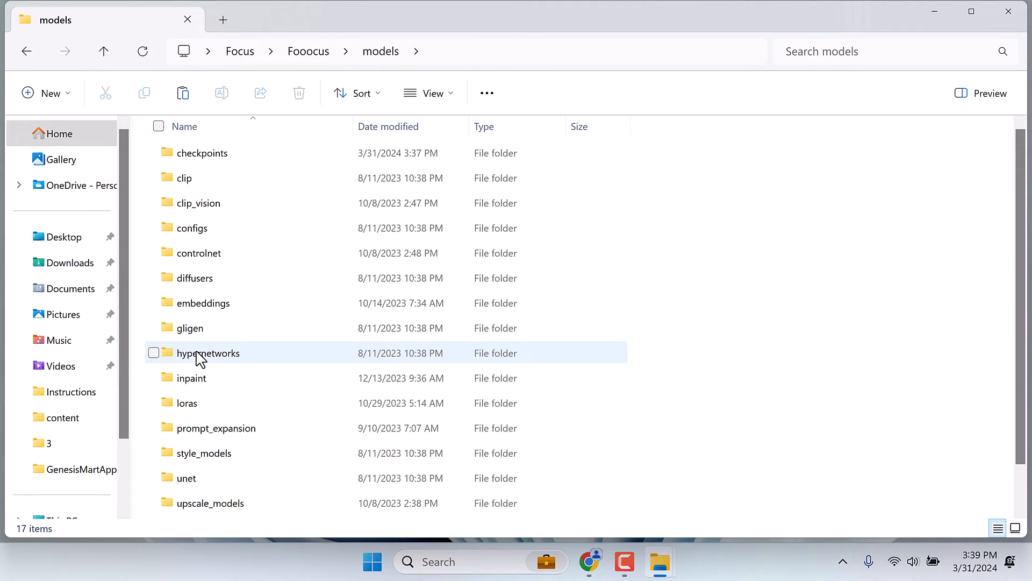
double_click(189, 381)
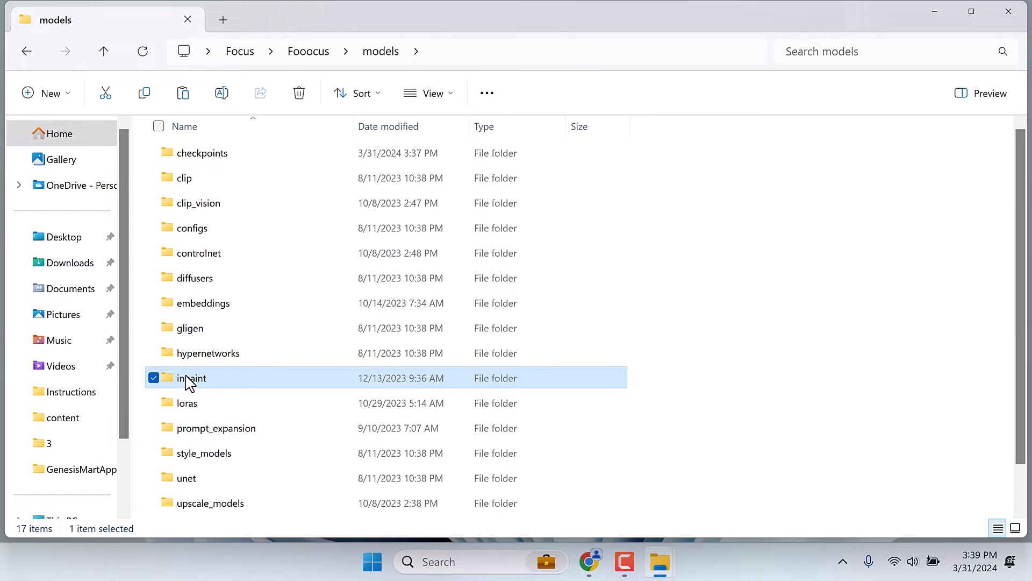
key(ctrl+v)
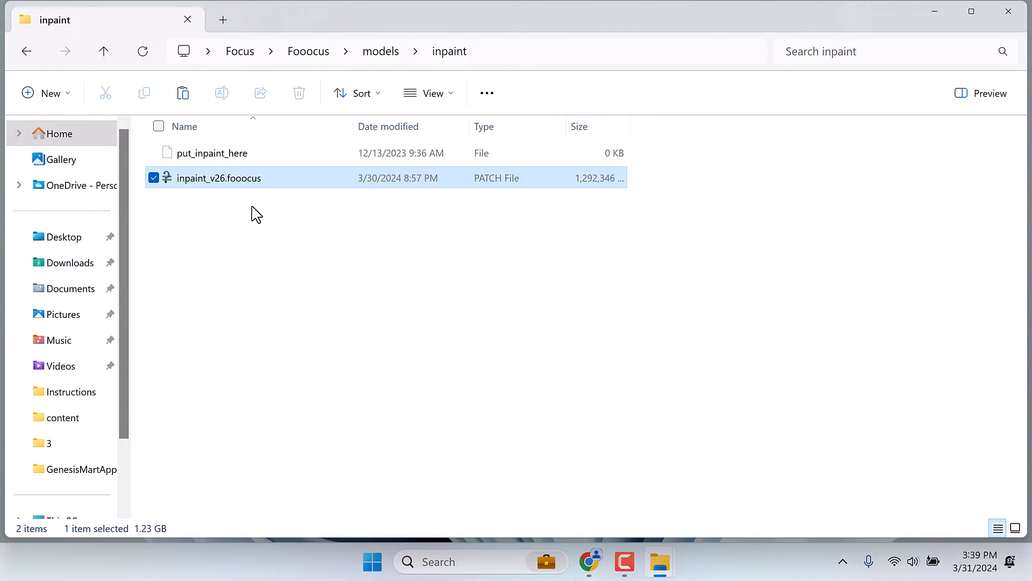
- Go back to the main Focus folder and launch the run batch file
click(32, 58)
click(32, 55)
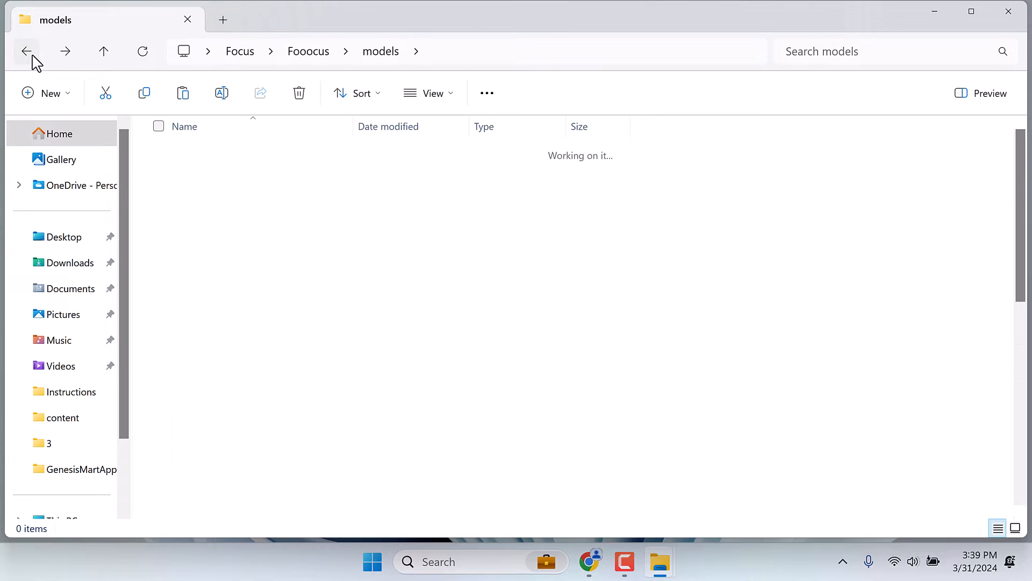
click(32, 56)
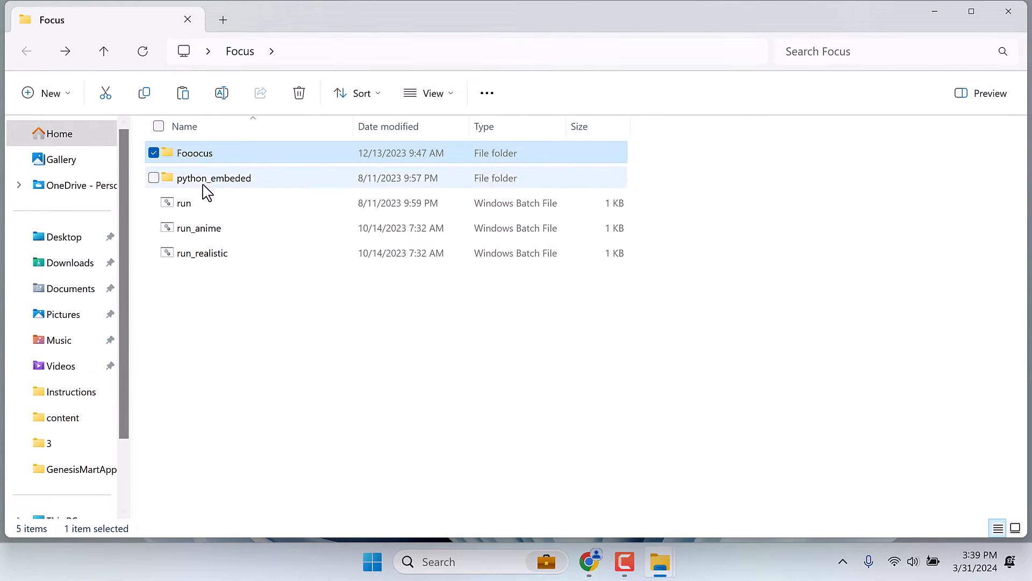
click(192, 208)
double_click(192, 207)
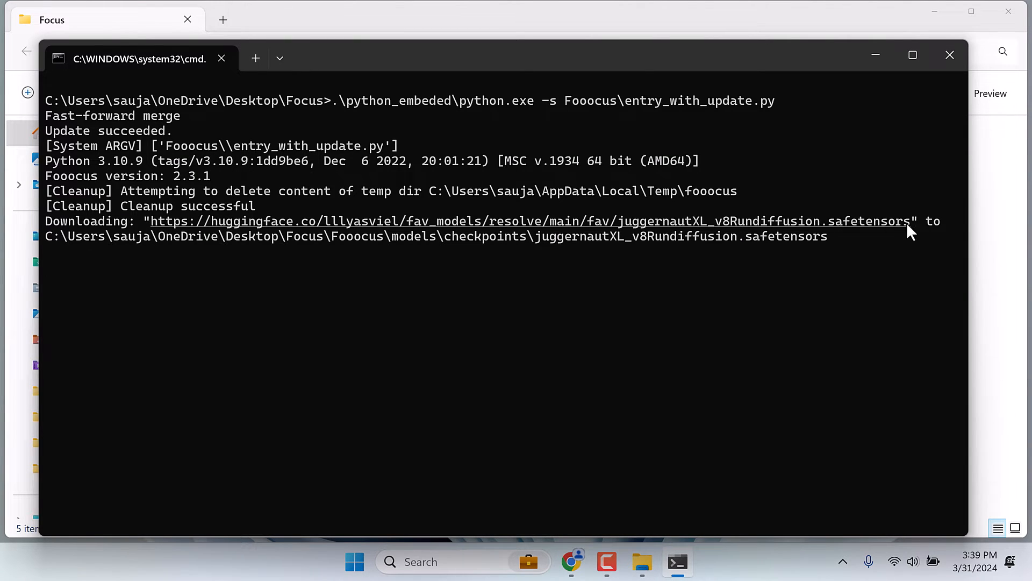
- Copy the juggernautXL_v8Rundiffusion.safetensors download URL from the terminal output
drag(911, 220, 157, 222)
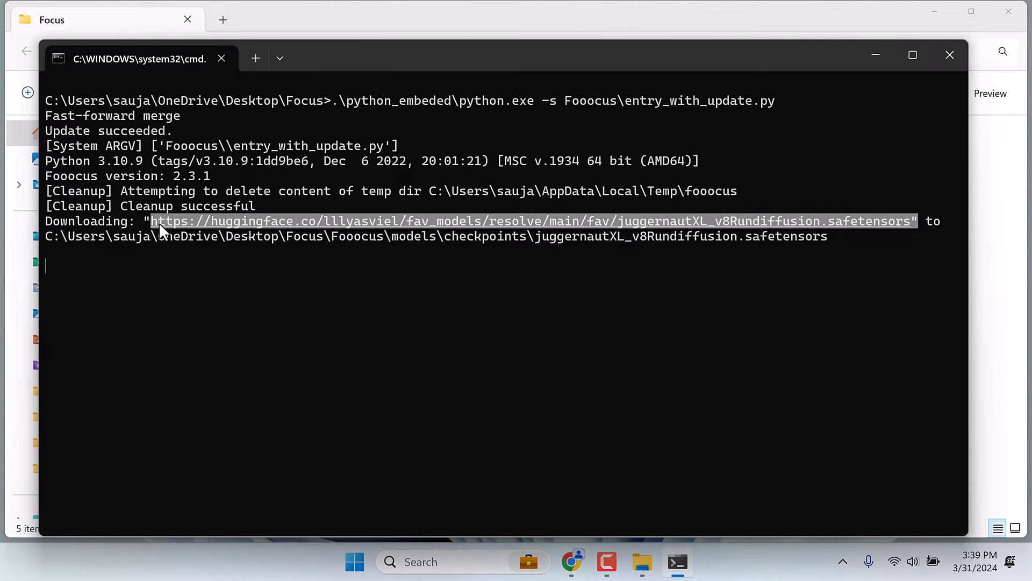
key(ctrl+c)
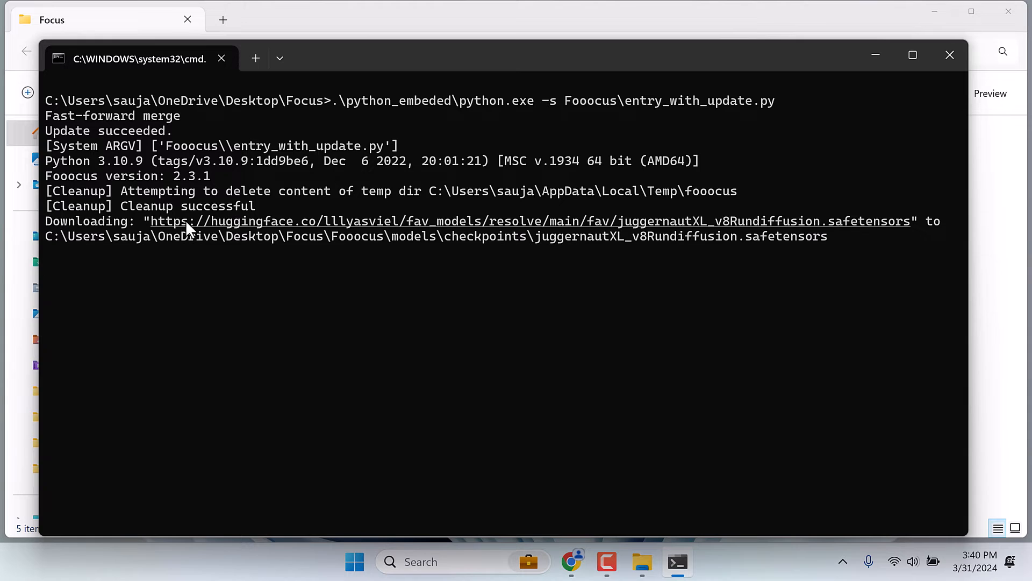
- Switch to Chrome and start downloading juggernautXL_v8Rundiffusion.safetensors from the copied URL in a new tab
click(570, 567)
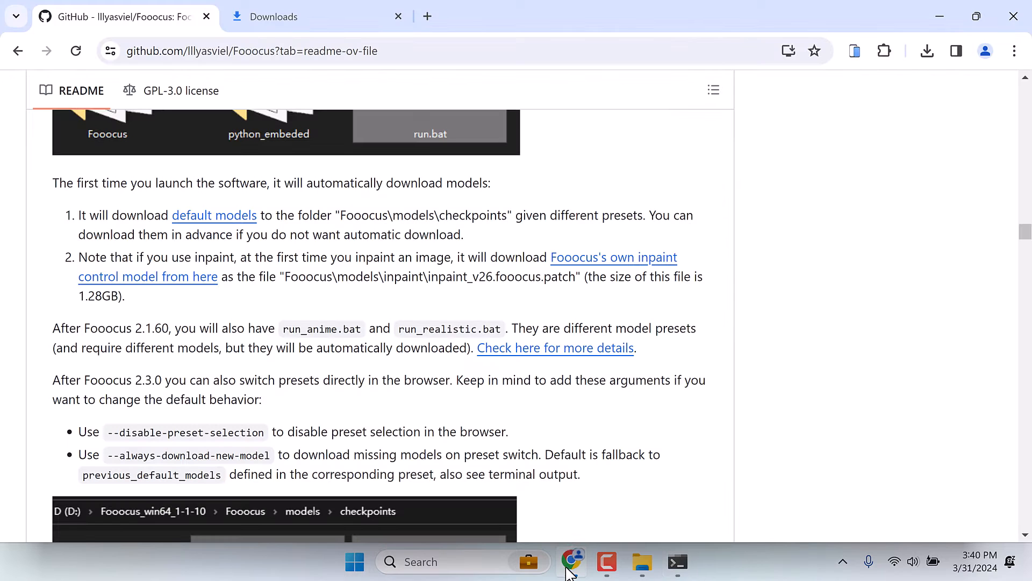
click(424, 16)
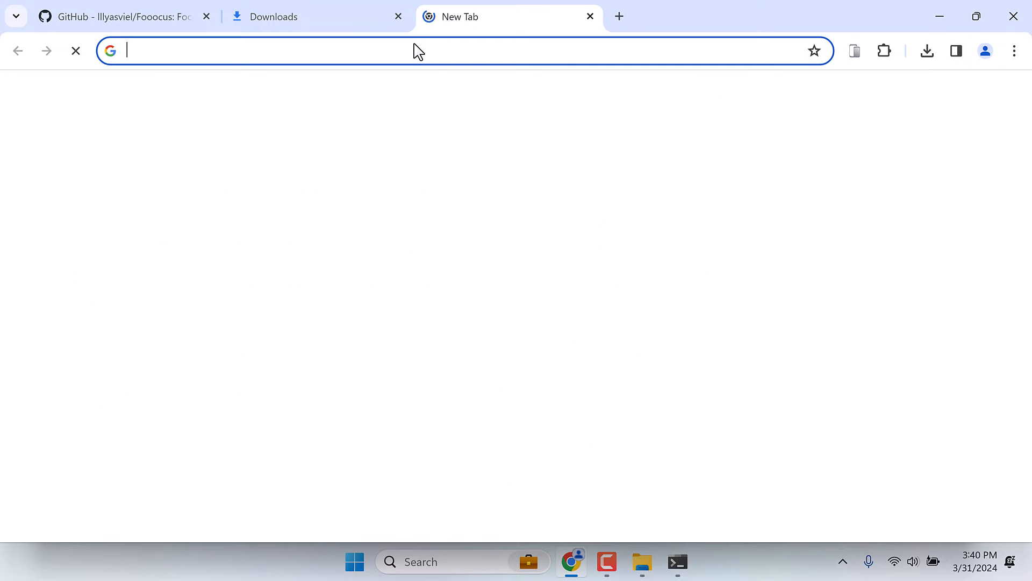
key(ctrl+v)
key(BackSpace)
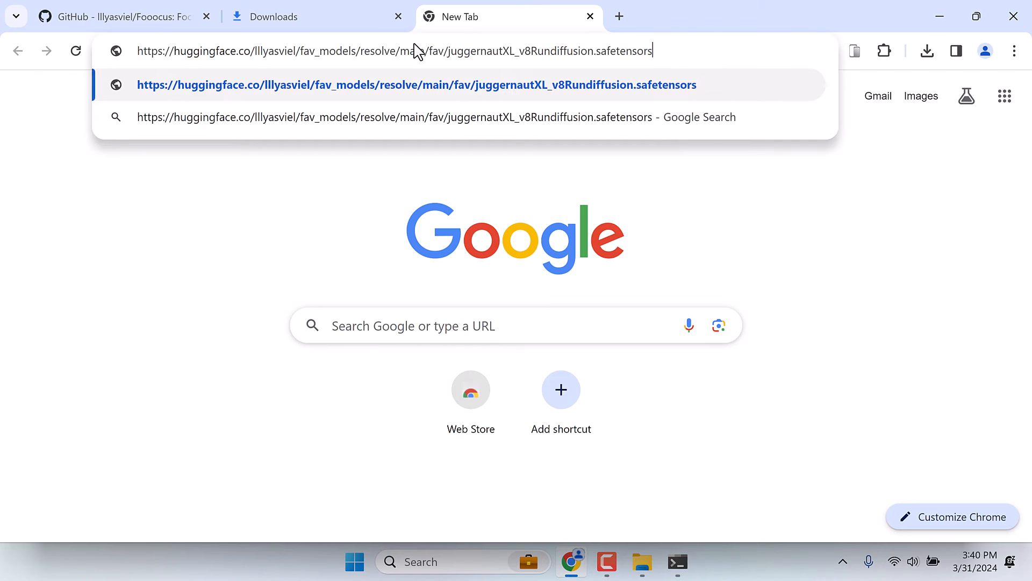
key(Return)
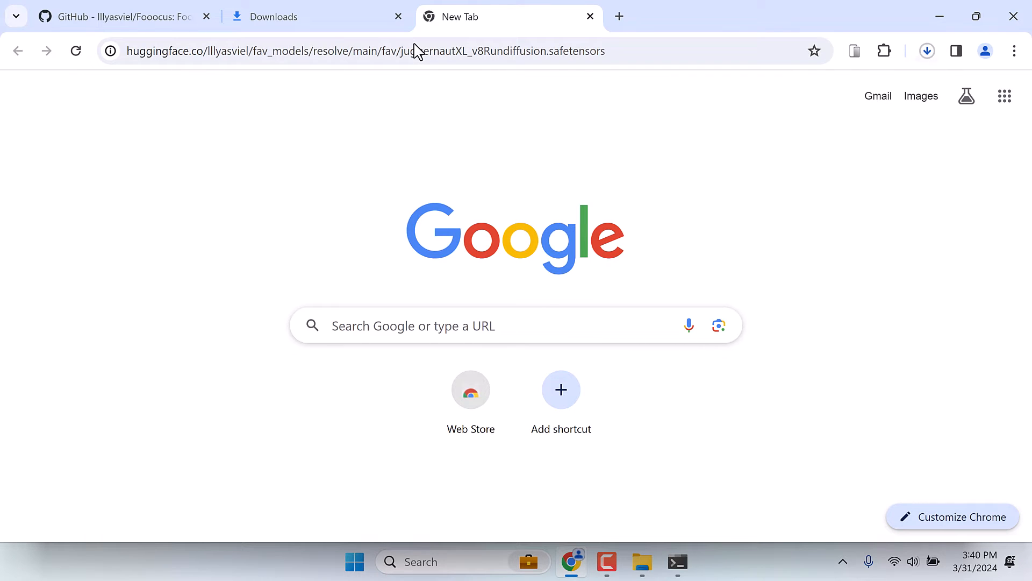
- Pause the new juggernautXL_v8Rundiffusion download, close its tab, and cancel the download from the full download history
click(926, 51)
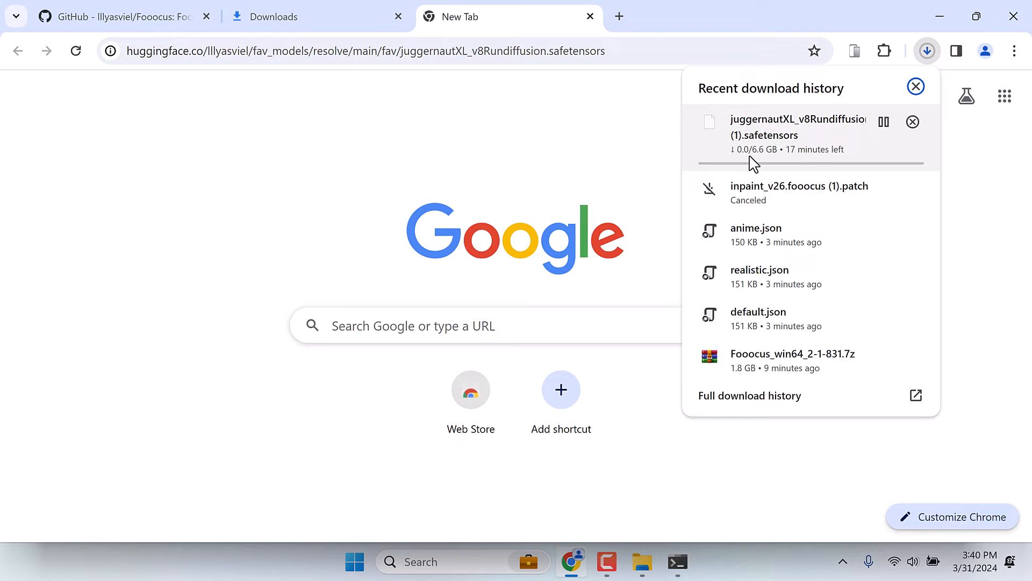
click(883, 122)
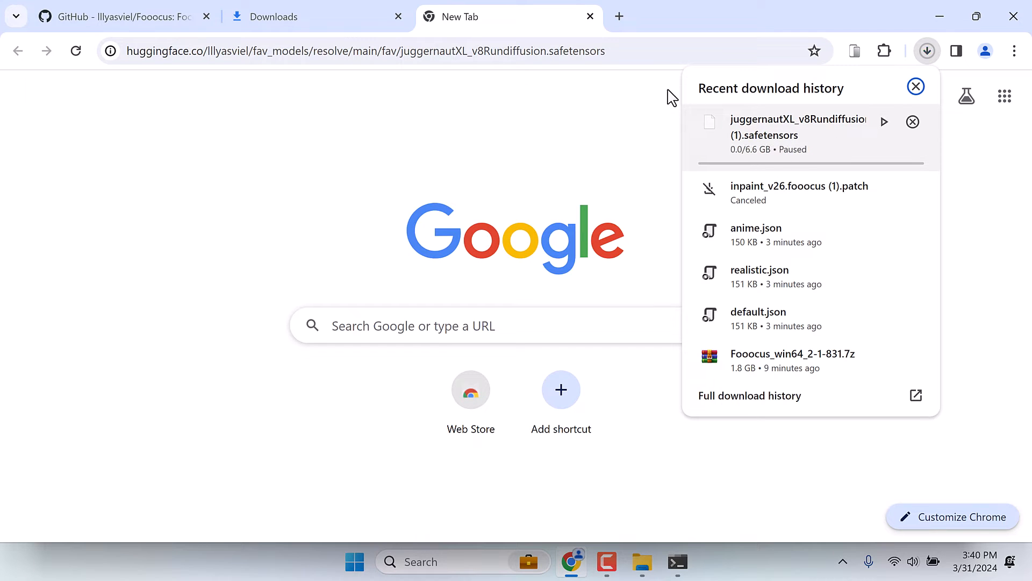
click(590, 16)
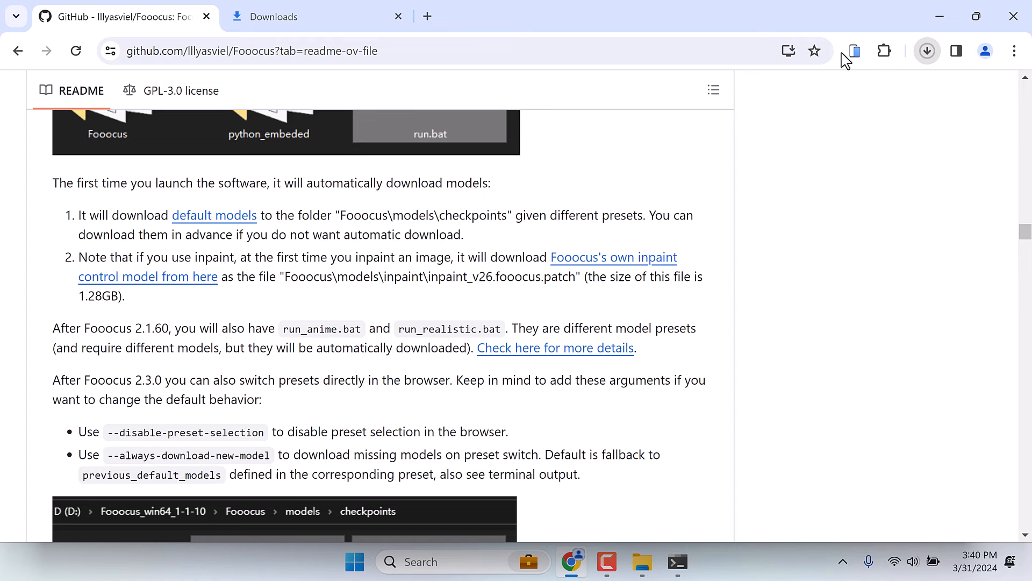
click(926, 52)
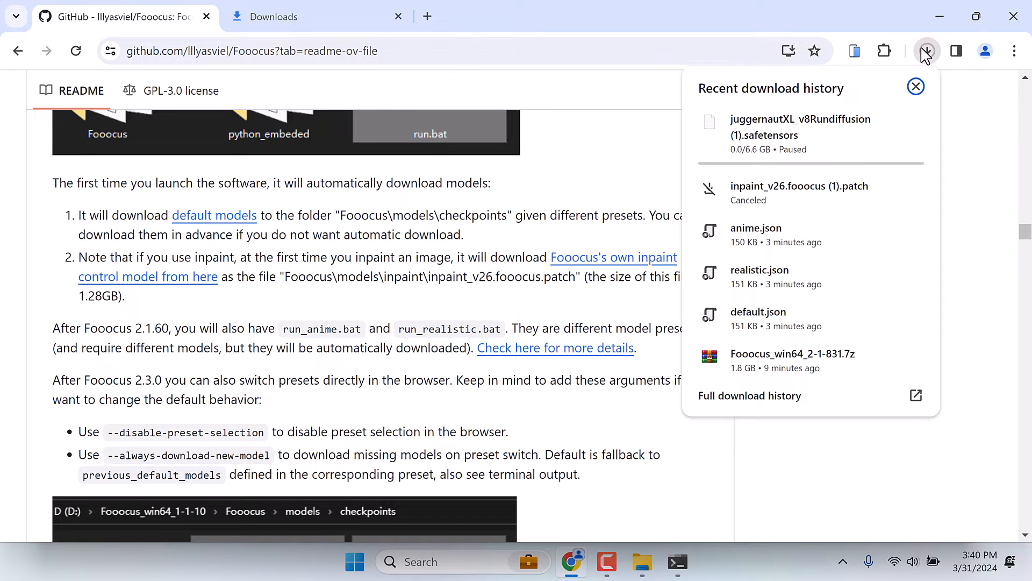
click(766, 399)
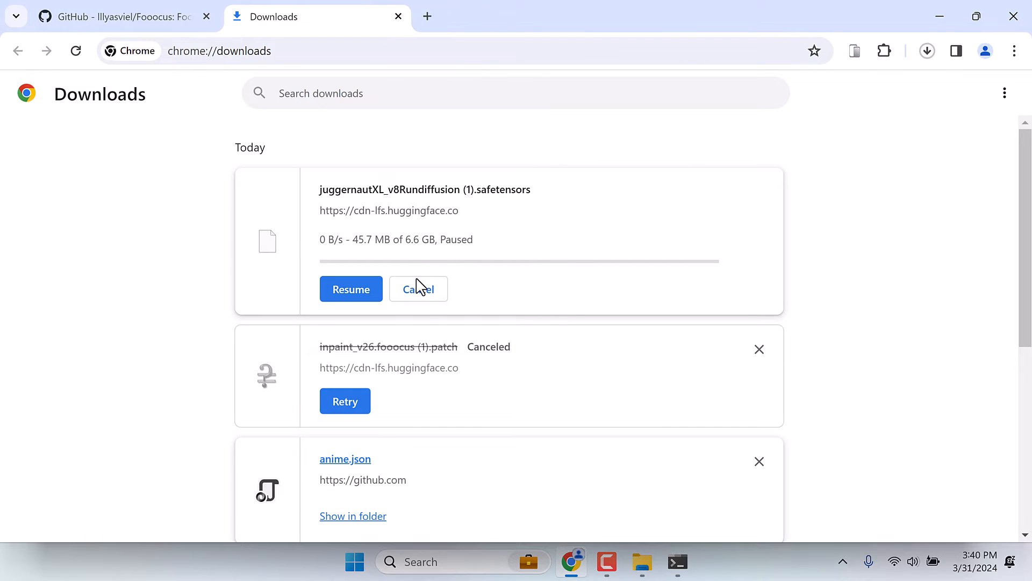
click(429, 290)
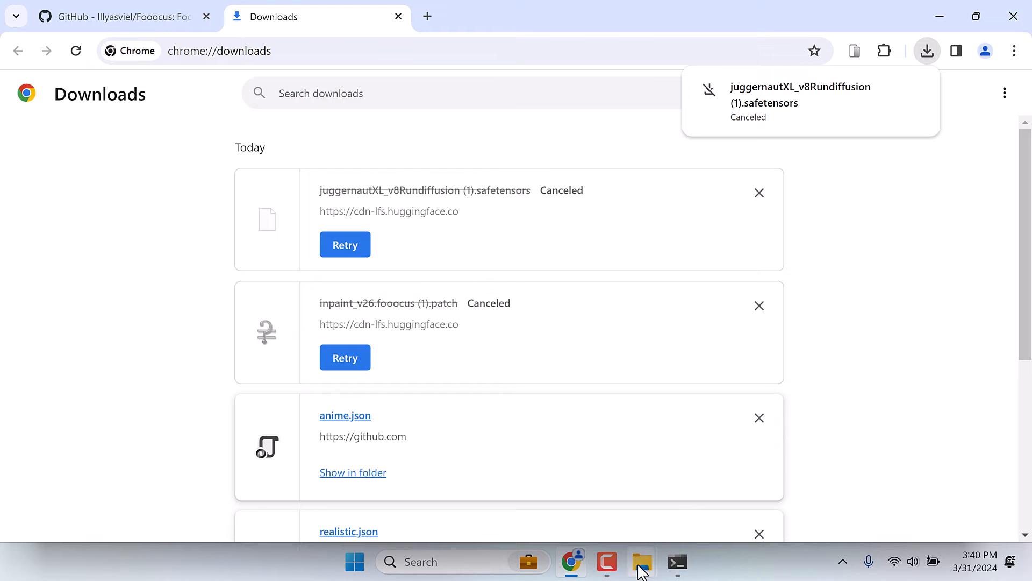
- Switch to File Explorer, cut the existing juggernautXL_v8Rundiffusion.safetensors file from the Downloads folder, and close that window
mouse_move(641, 562)
click(574, 479)
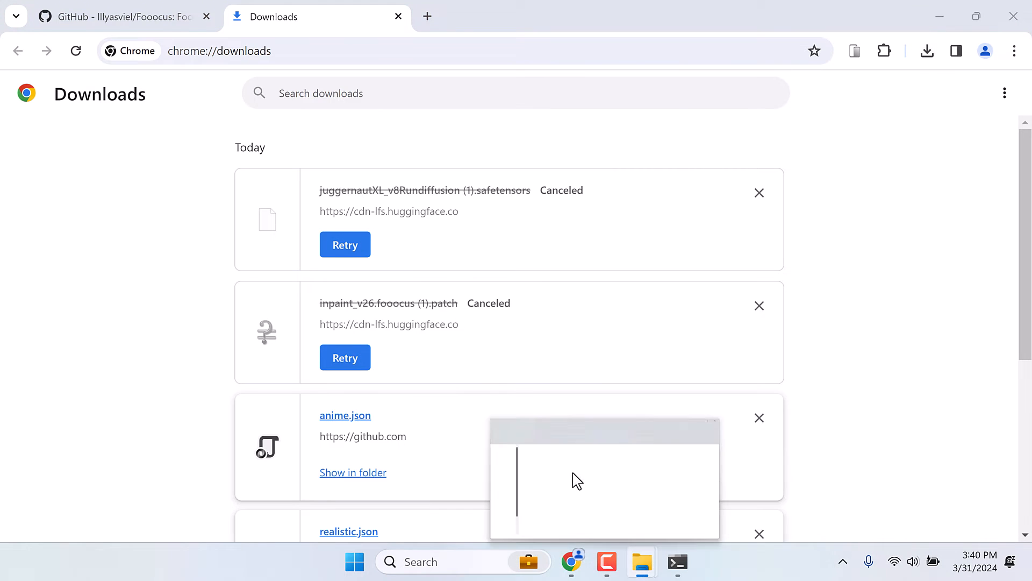
click(315, 224)
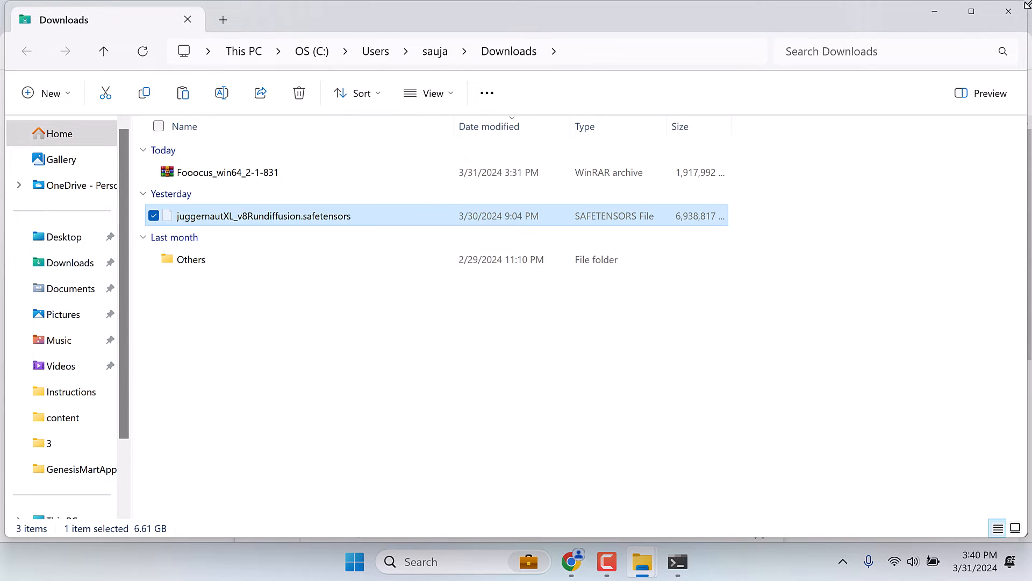
click(1009, 10)
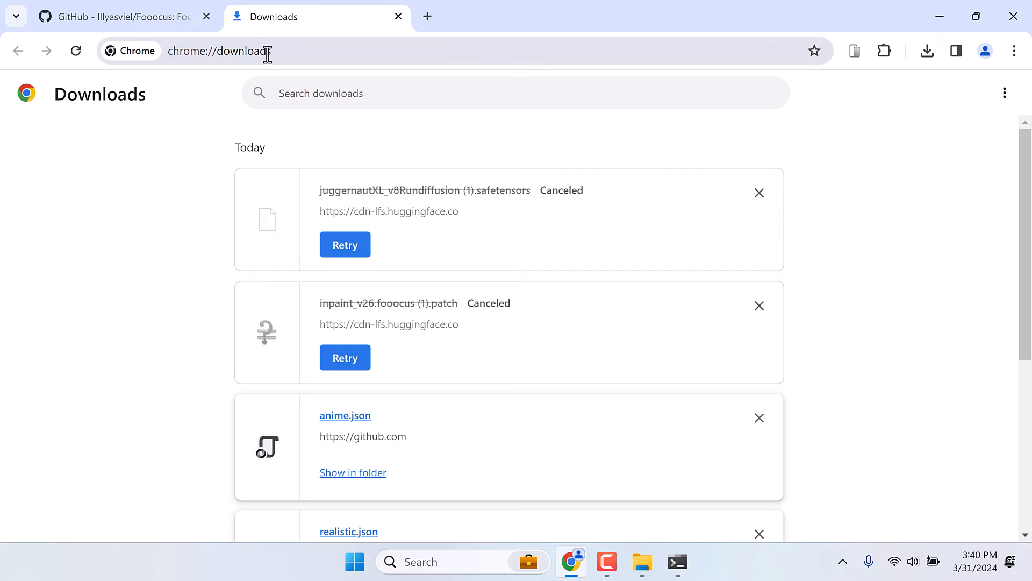
- Check the terminal output for the checkpoint model's target folder, and minimize the browser and terminal windows
click(677, 563)
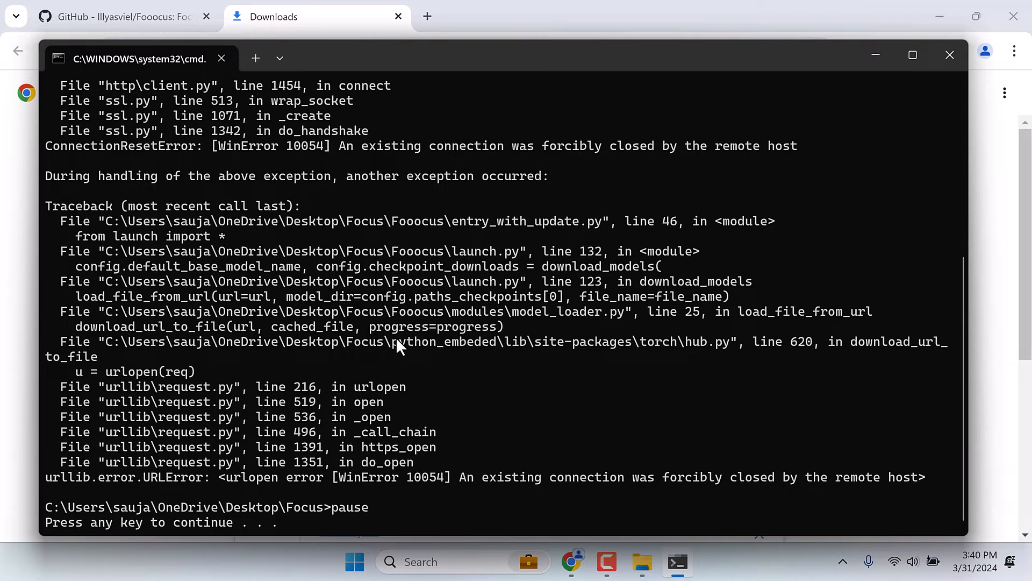
scroll(433, 354, up, 6)
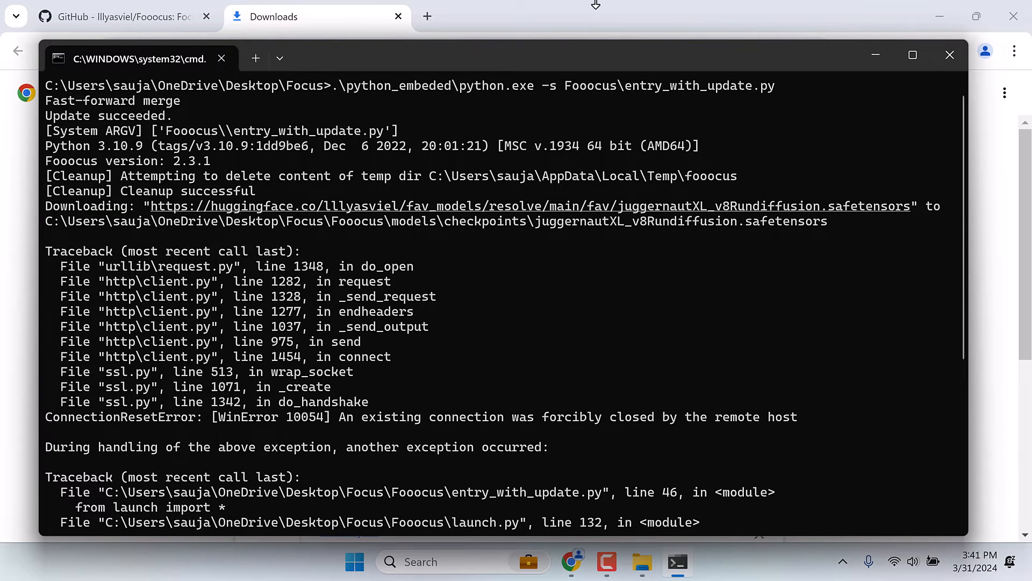
click(684, 7)
click(944, 17)
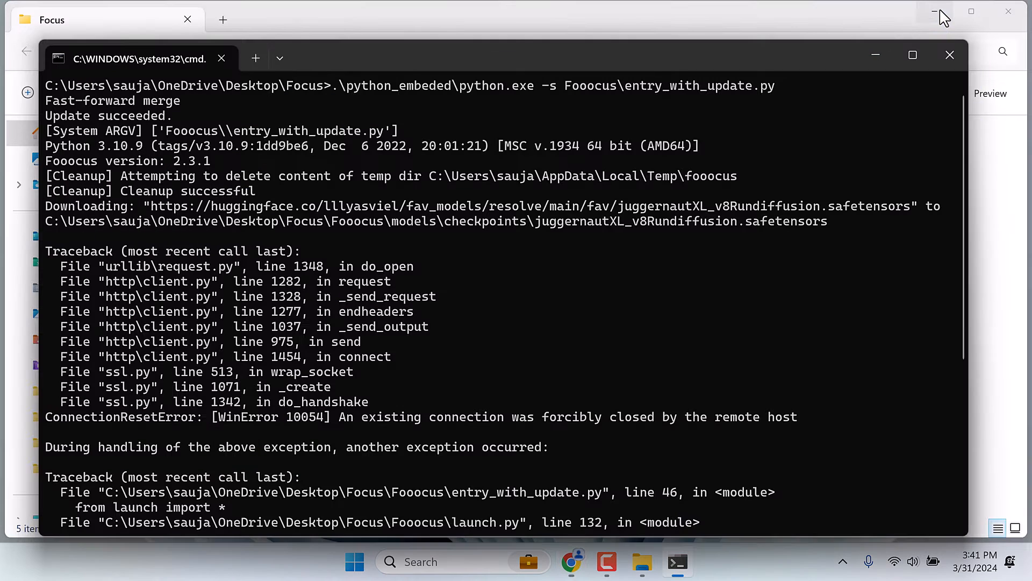
click(876, 55)
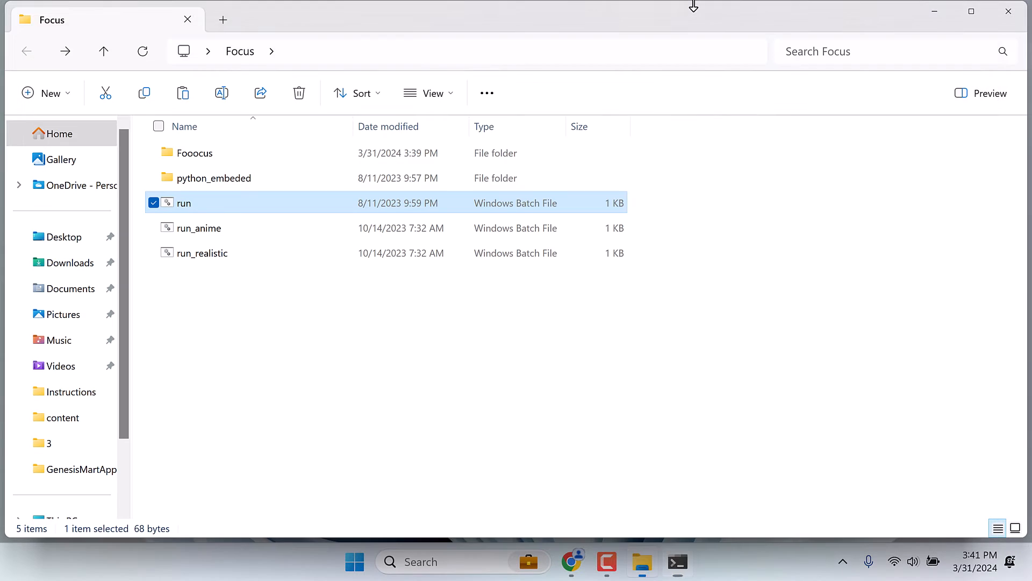
- Paste the cut juggernautXL_v8Rundiffusion.safetensors file into Focus\Fooocus\models\checkpoints
double_click(208, 153)
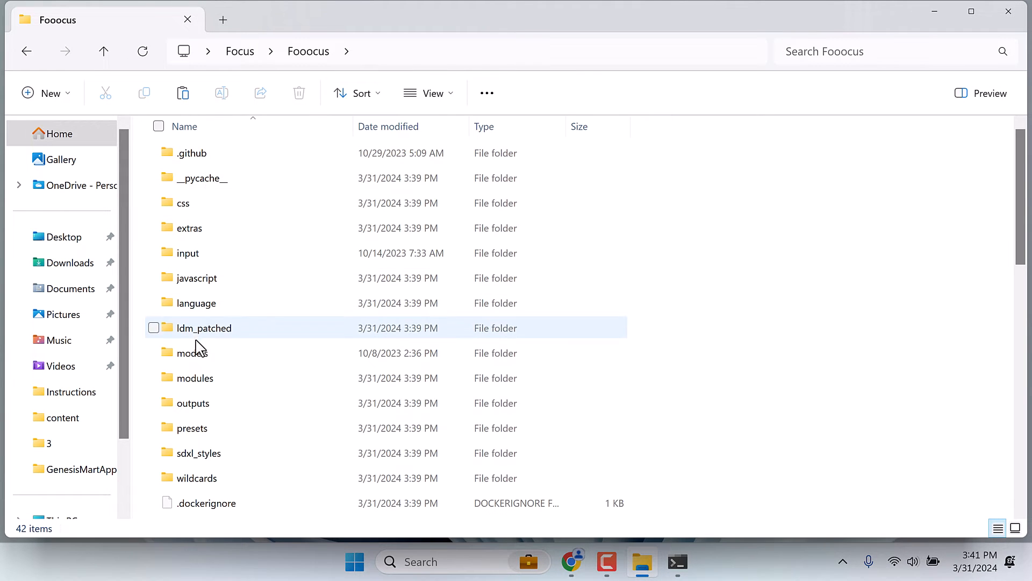
click(196, 354)
double_click(196, 355)
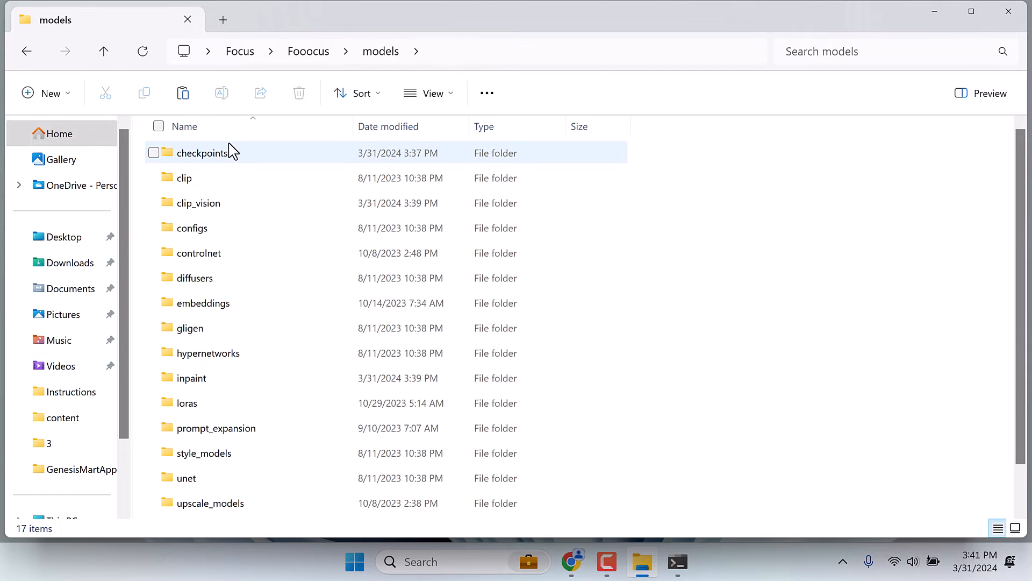
click(220, 153)
double_click(220, 154)
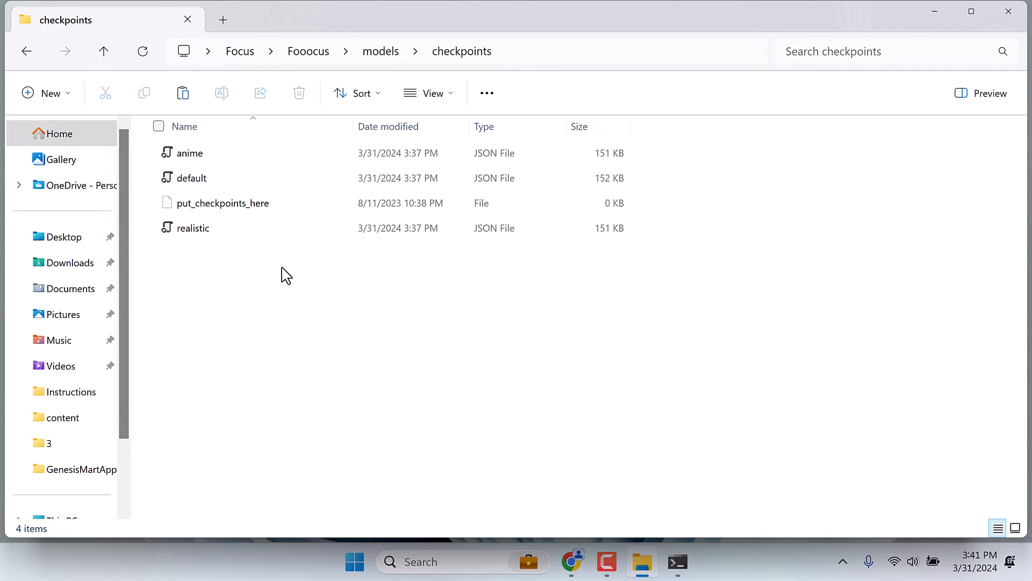
key(ctrl+v)
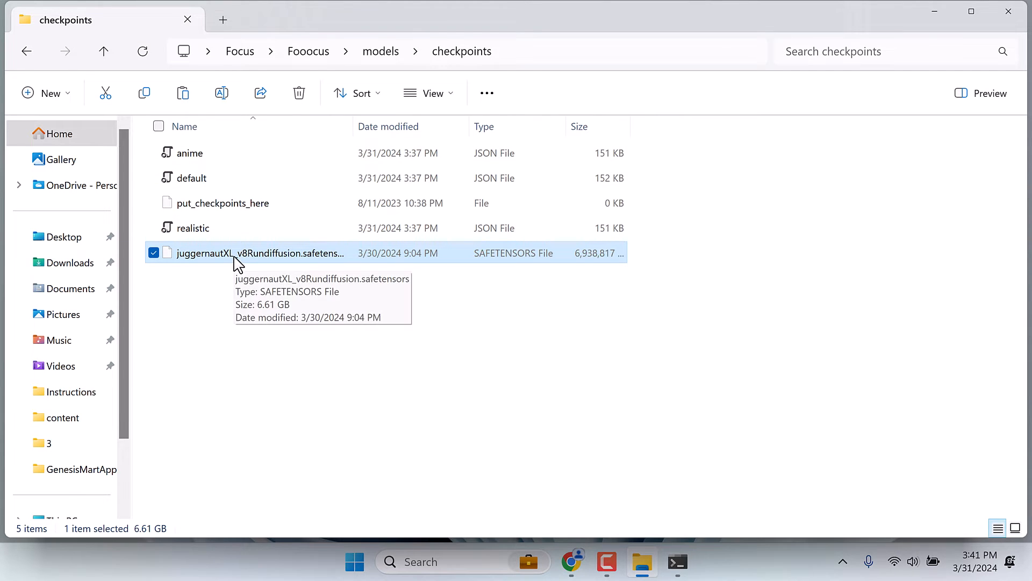
- Check the models\inpaint folder for the inpaint_v26.fooocus patch file, and close the File Explorer window
click(320, 58)
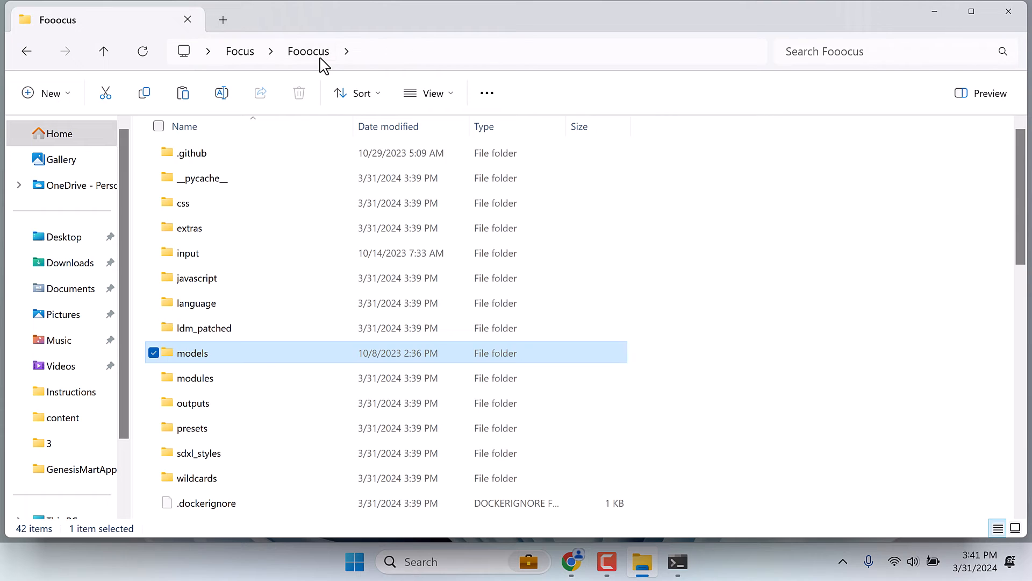
double_click(207, 354)
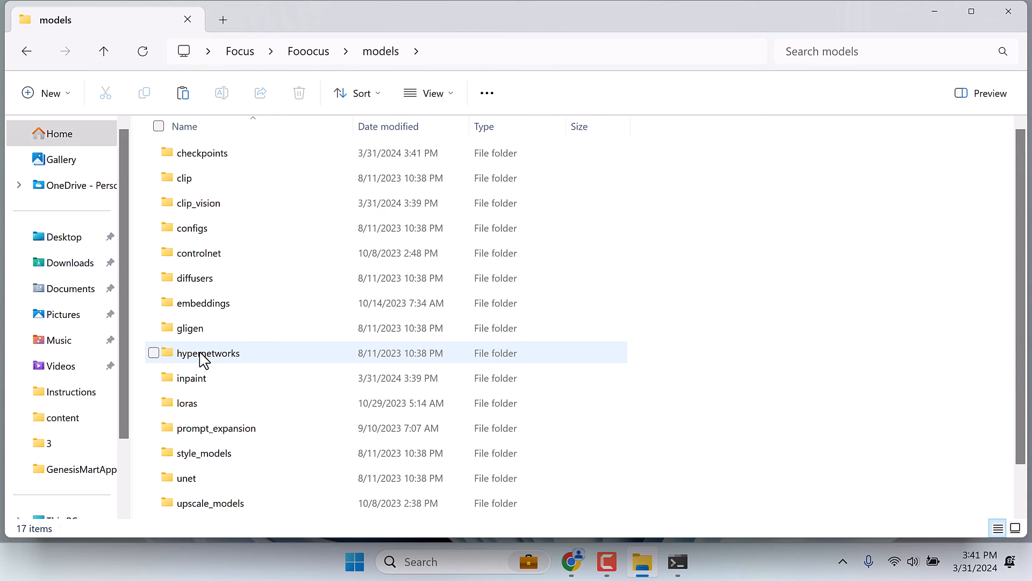
double_click(200, 379)
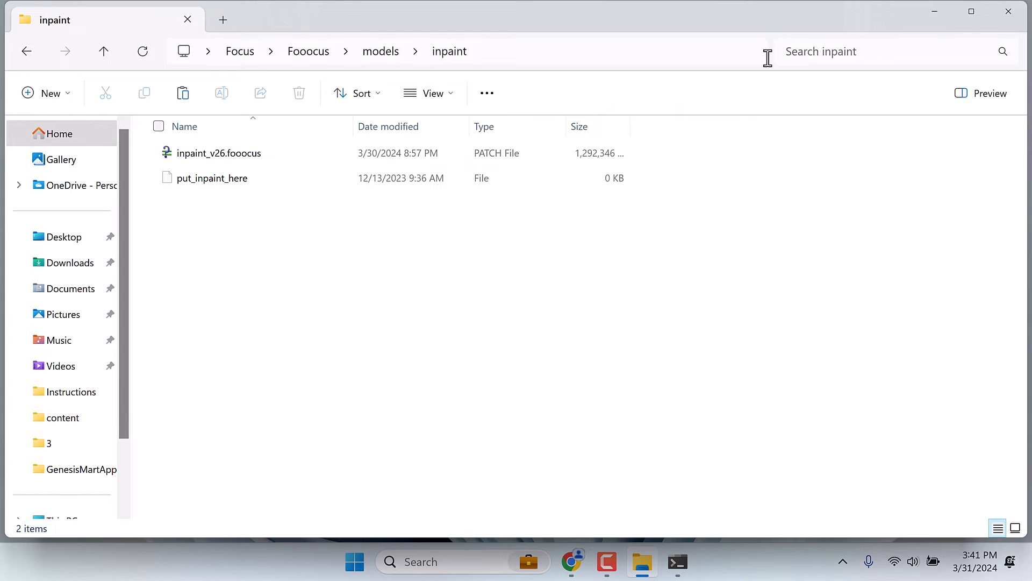
click(1009, 15)
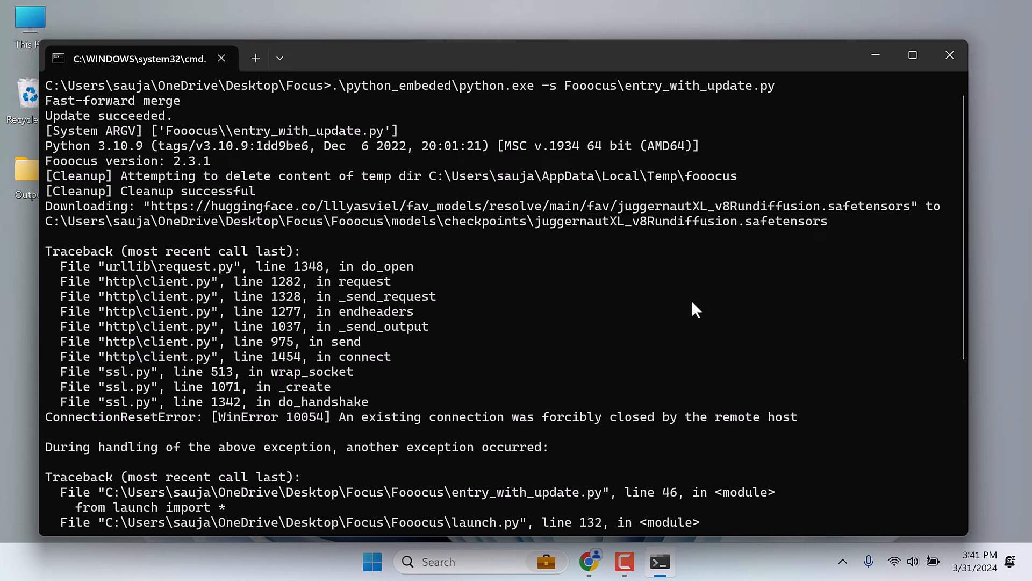
- Dismiss the paused terminal session and relaunch the run batch file from the Focus folder on the desktop
scroll(601, 369, down, 6)
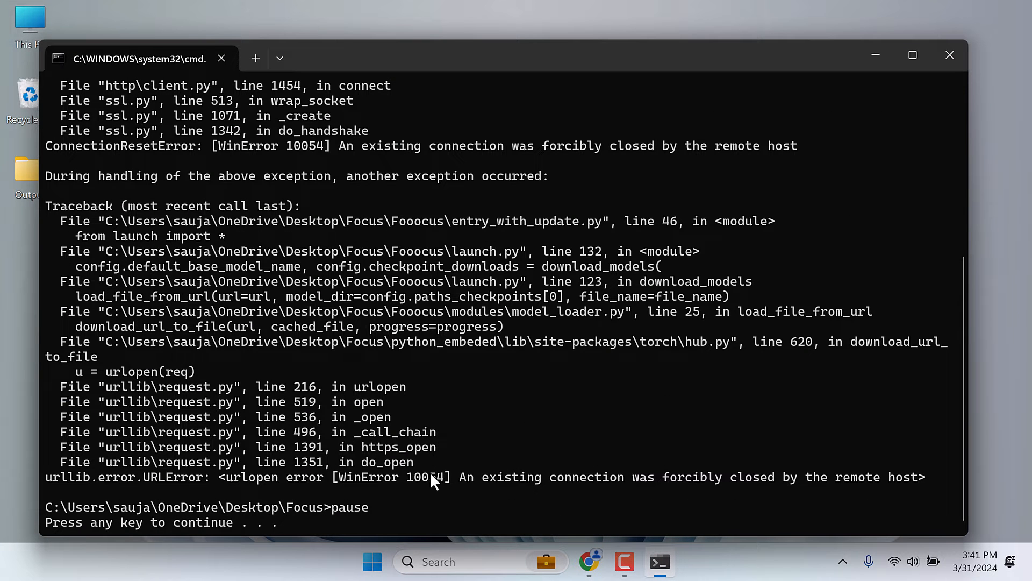
key(Return)
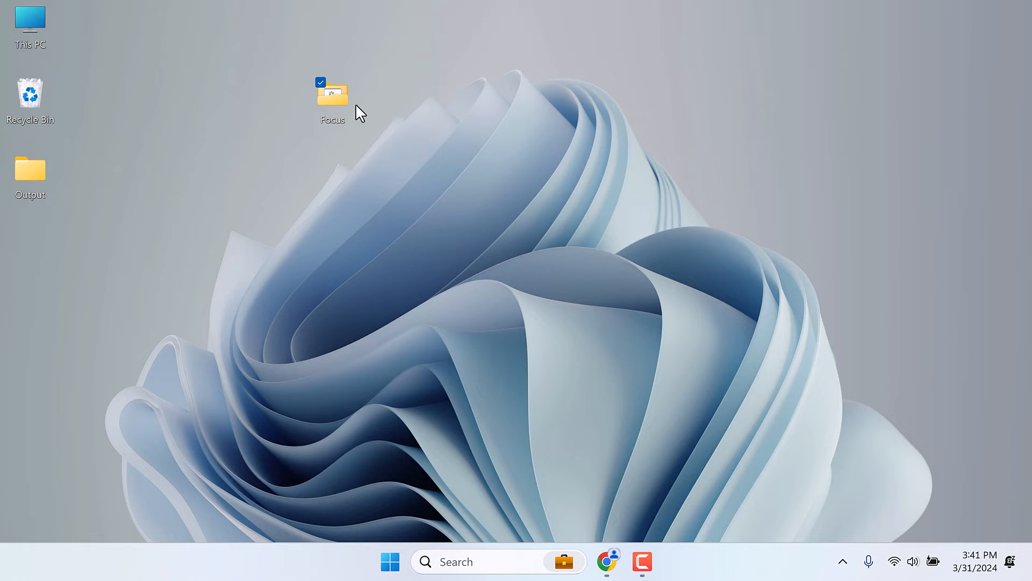
double_click(327, 102)
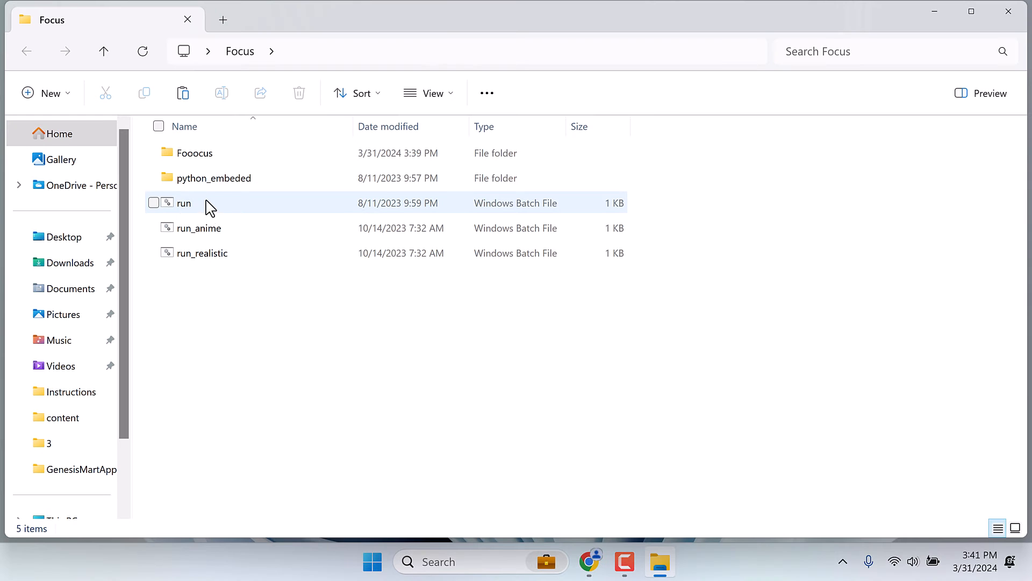
double_click(198, 202)
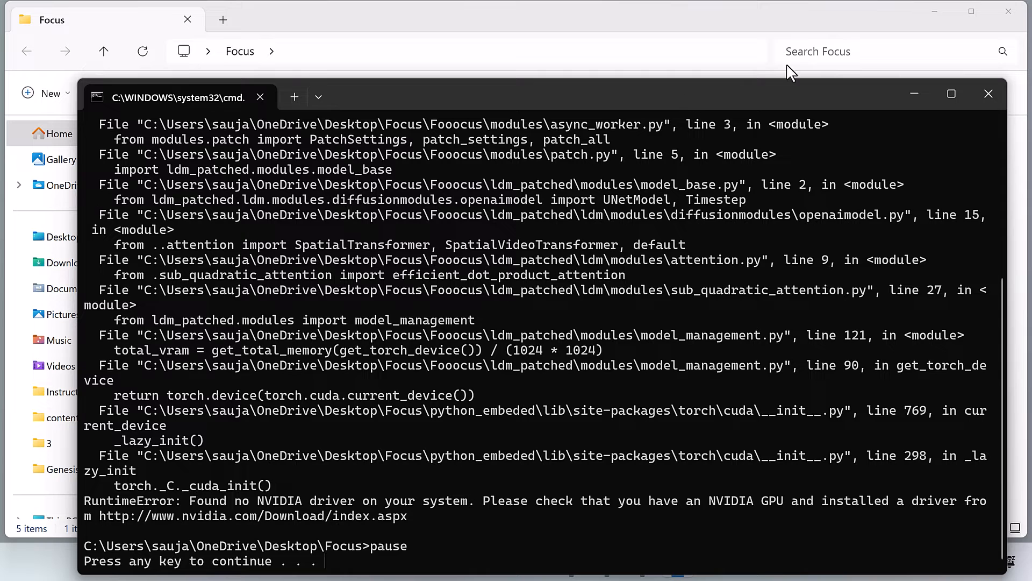
- Minimize the terminal and folder windows, switch to Chrome, and find the Windows (AMD GPUs) run.bat instructions in the Fooocus README
click(914, 93)
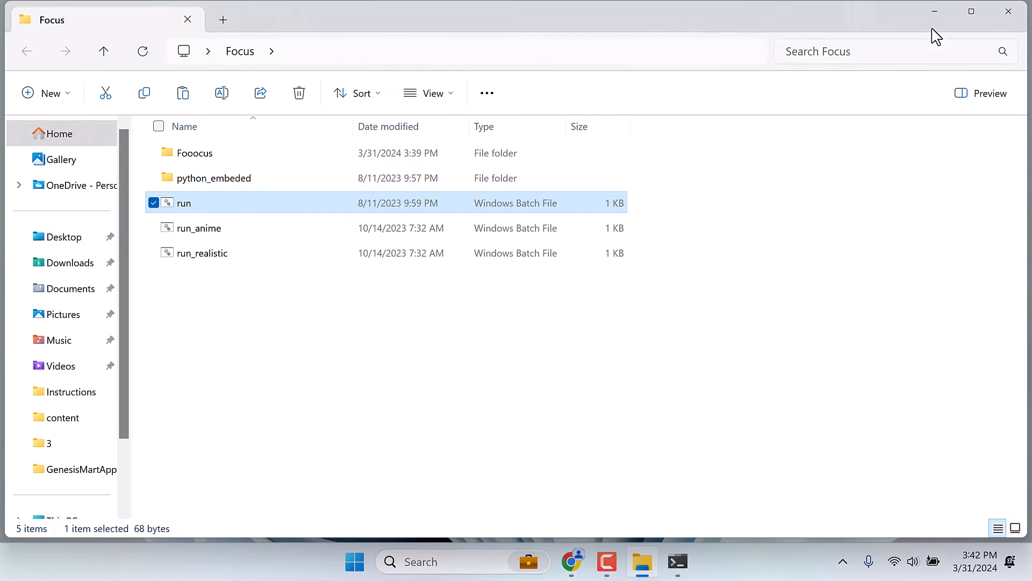
click(935, 11)
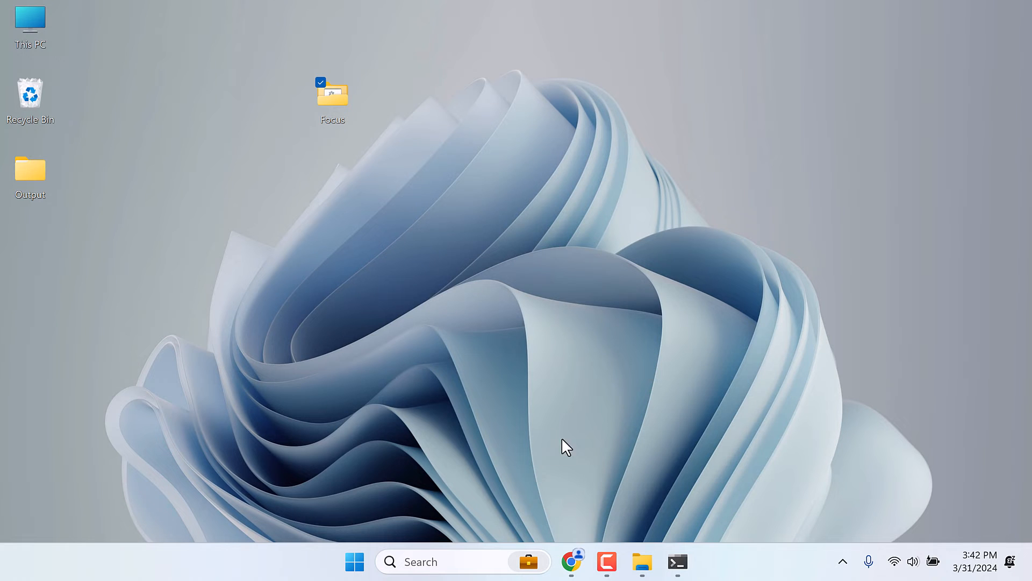
click(570, 562)
click(108, 8)
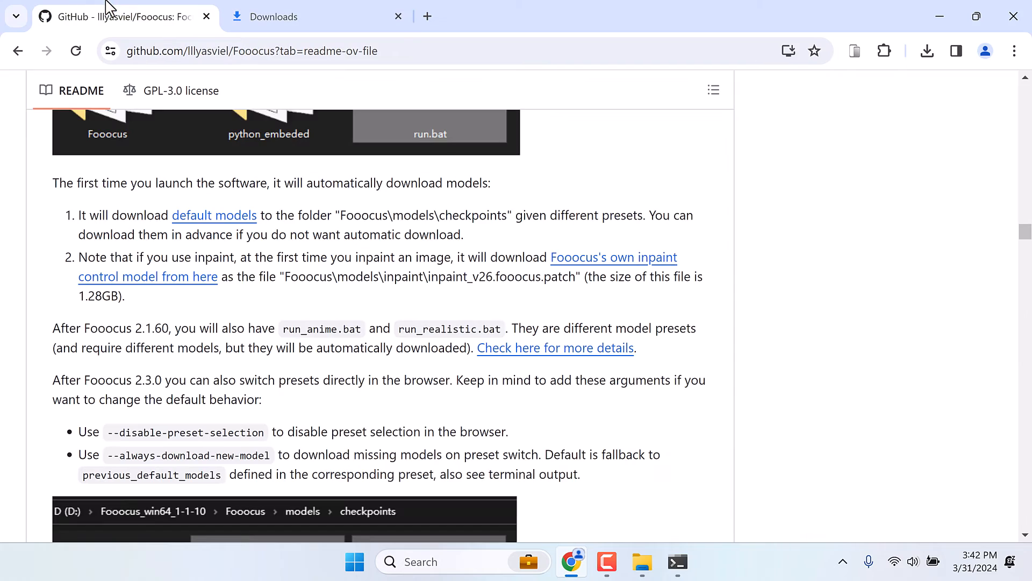
scroll(260, 277, down, 15)
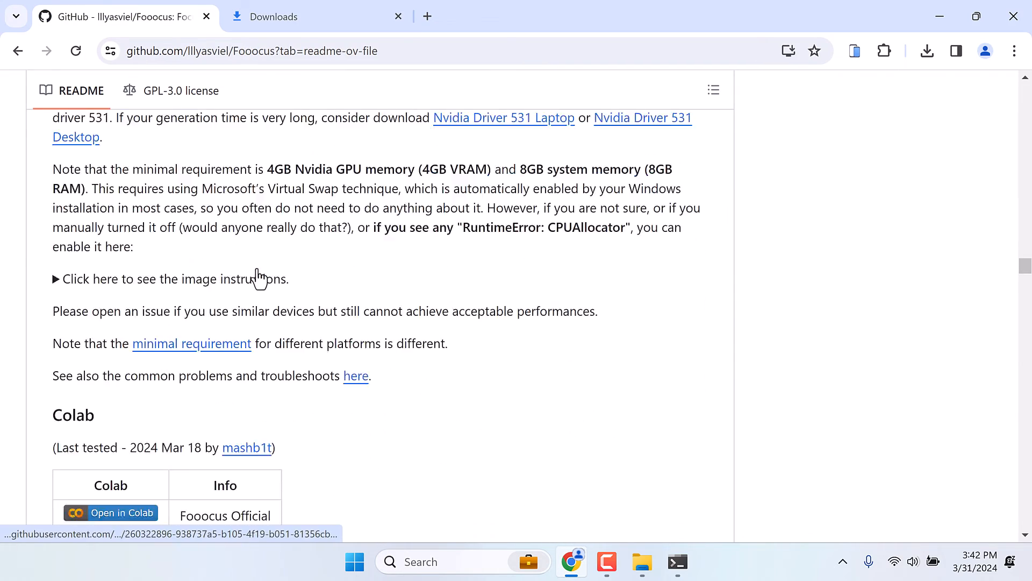
scroll(259, 277, down, 15)
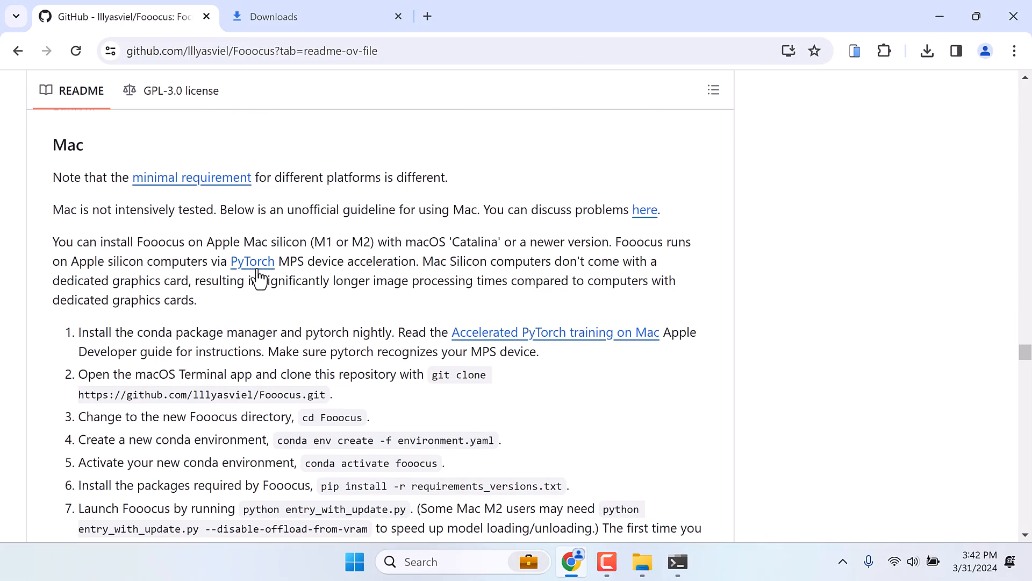
scroll(259, 277, up, 7)
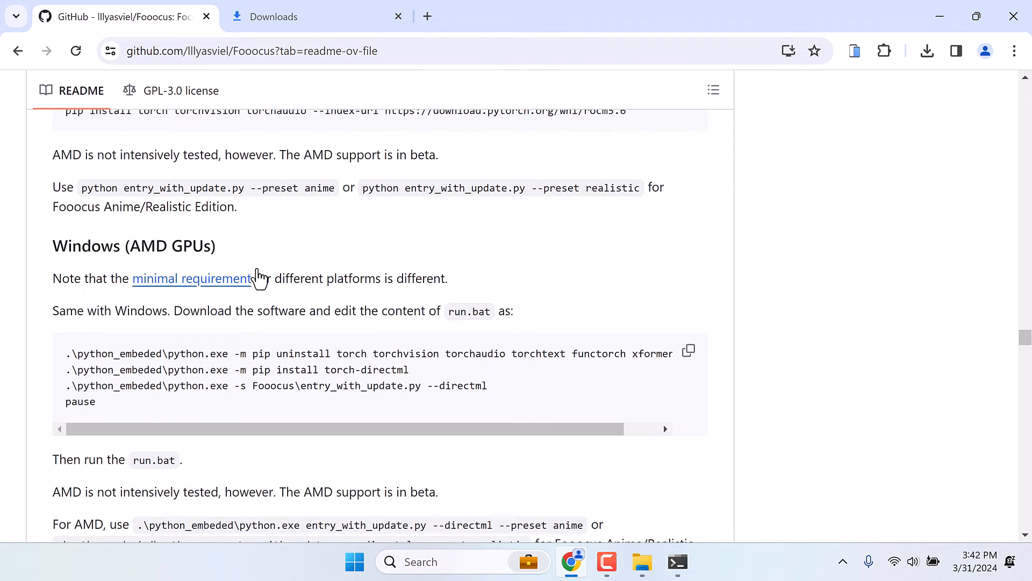
- Copy the run.bat commands from the Windows (AMD GPUs) section of the Fooocus README
scroll(259, 277, down, 1)
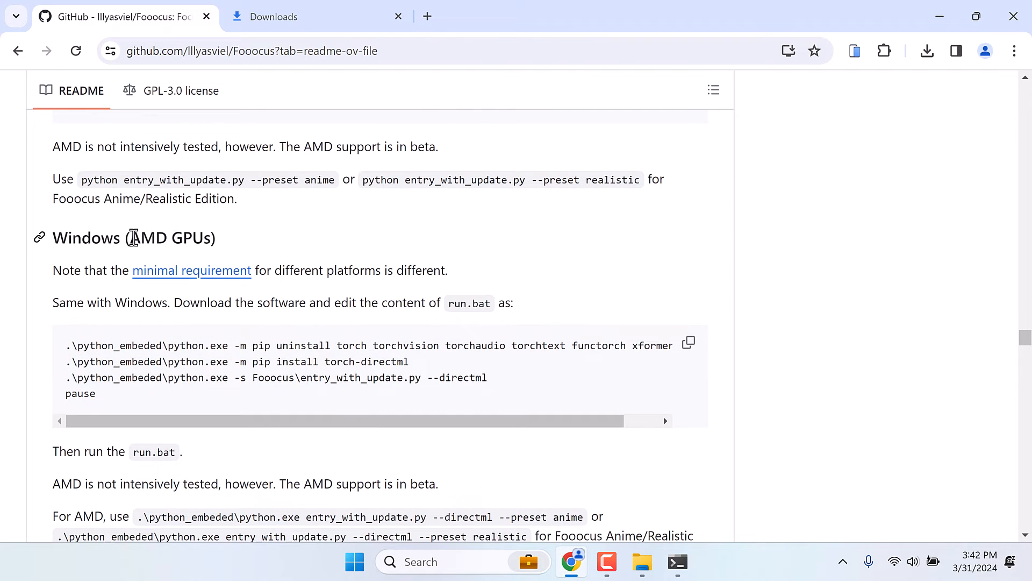
drag(134, 238, 166, 238)
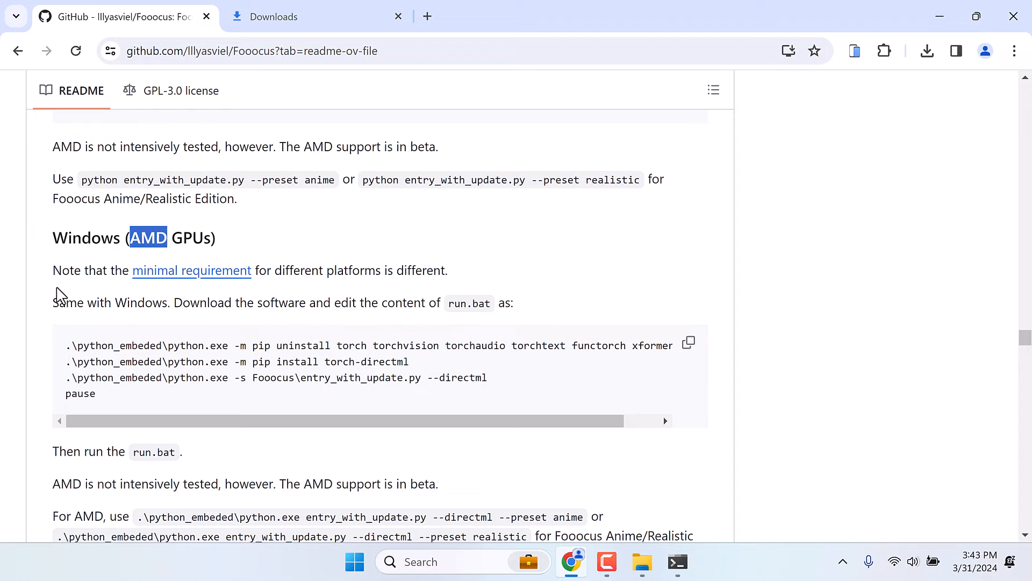
click(688, 347)
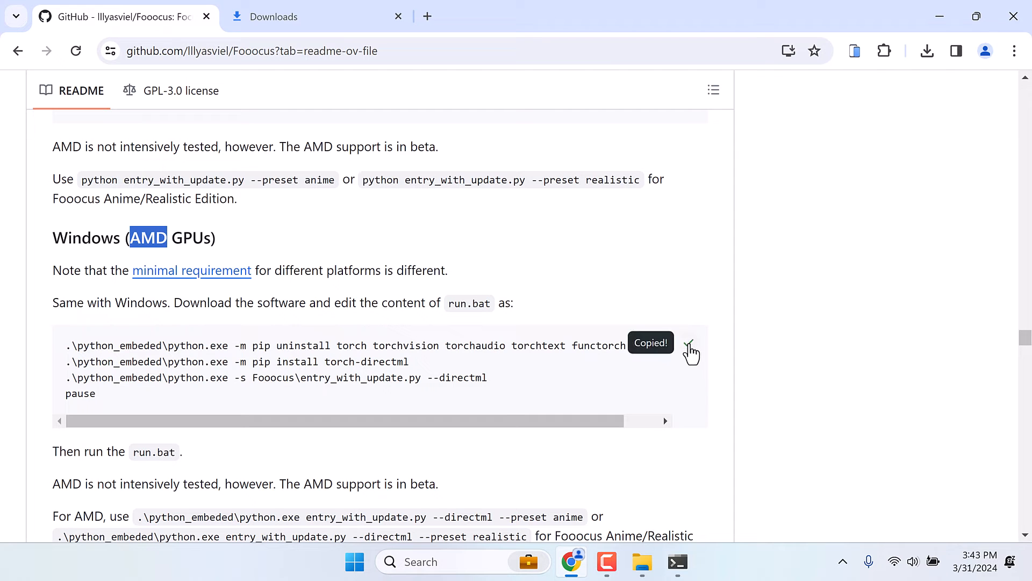
- Minimize Chrome, open the Focus folder on the desktop, and dismiss the paused terminal session
click(938, 16)
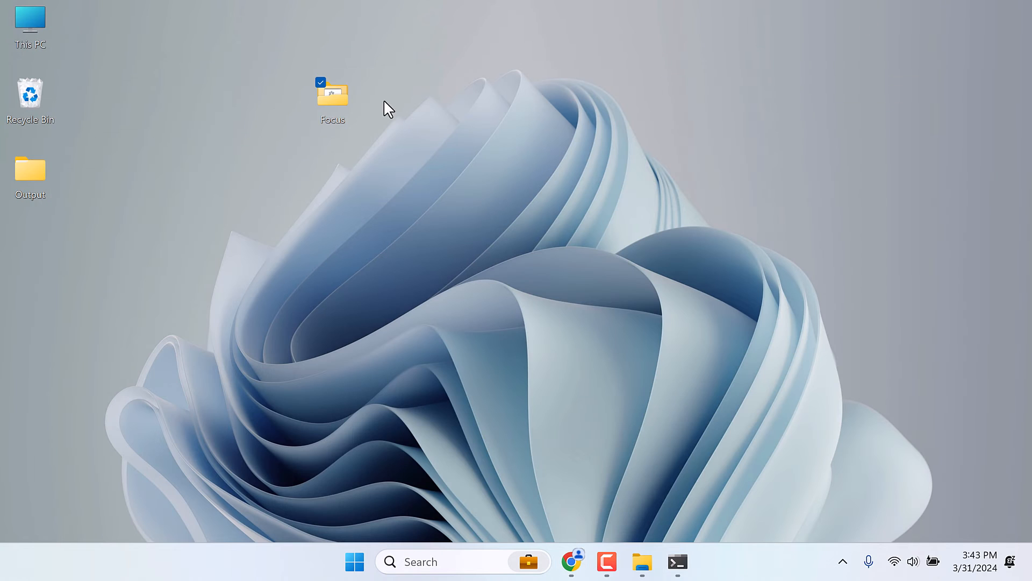
double_click(340, 101)
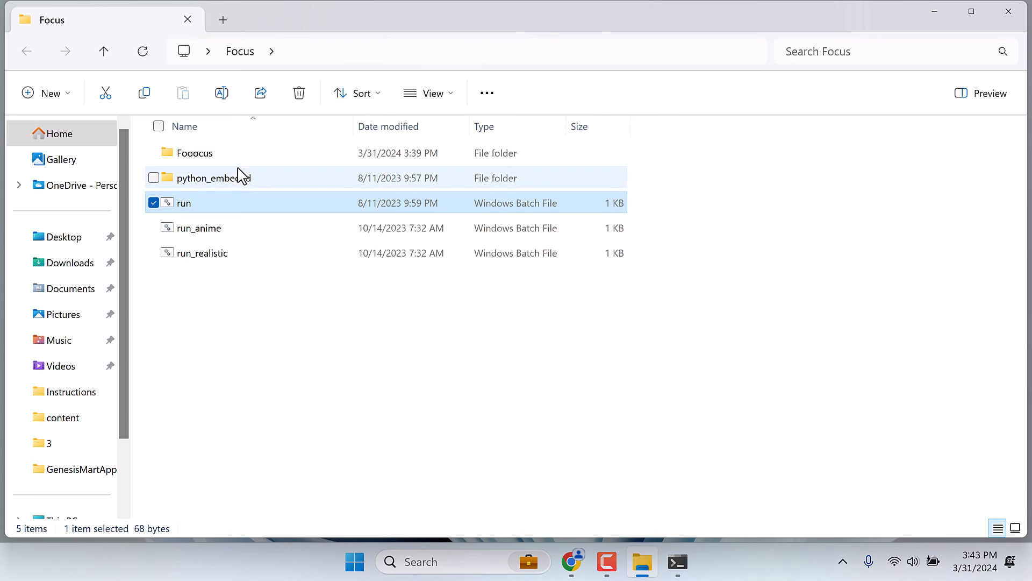
click(678, 565)
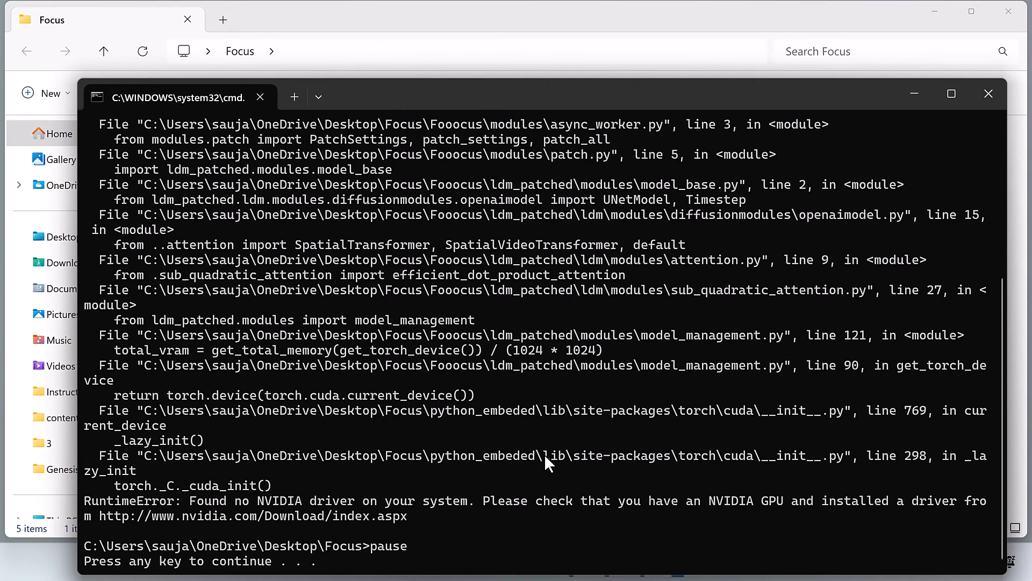
key(Return)
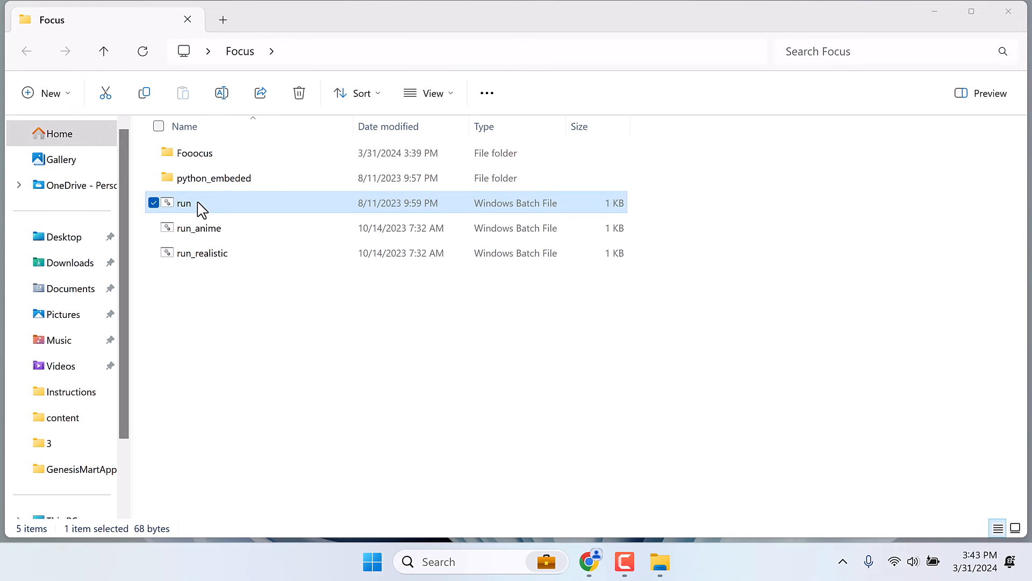
- Replace the contents of the run batch file with the copied DirectML commands in Notepad, then save and close it
right_click(200, 209)
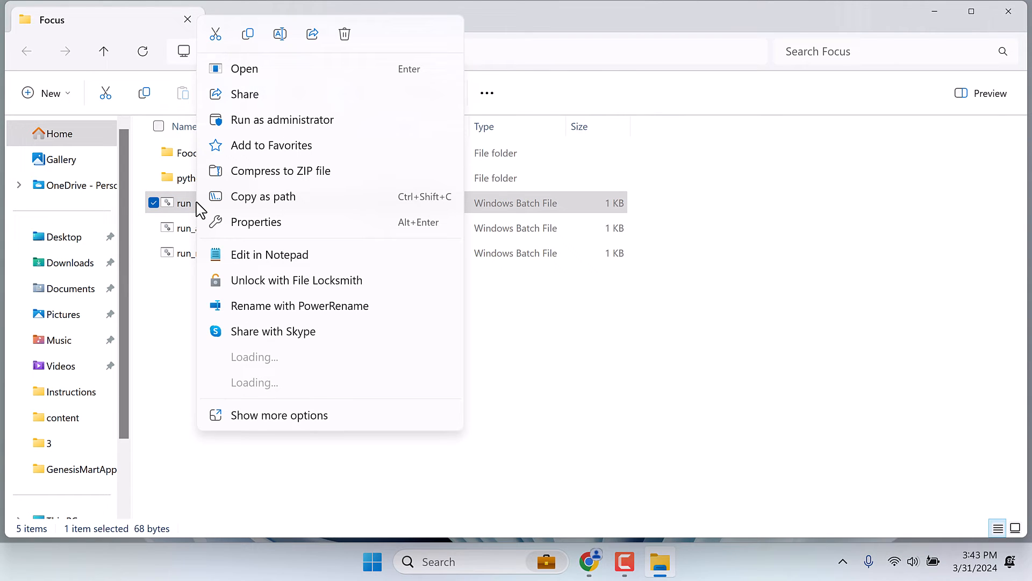
click(251, 257)
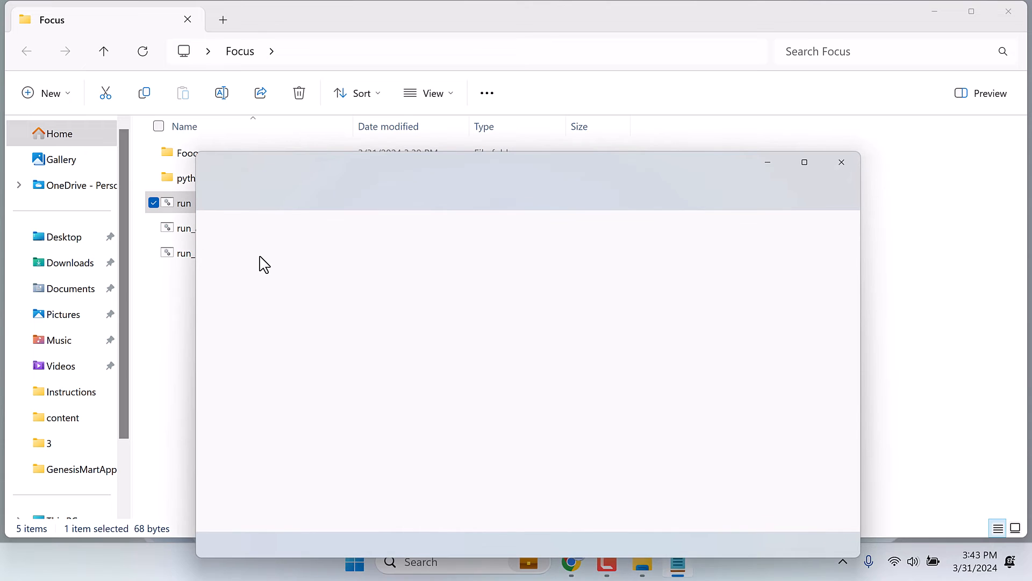
key(ctrl+a)
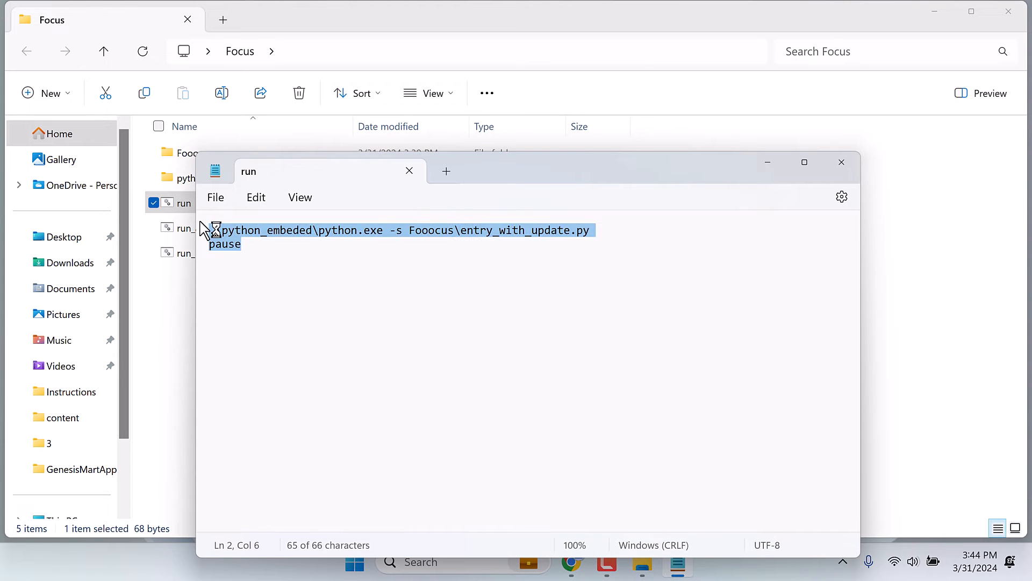
key(ctrl+v)
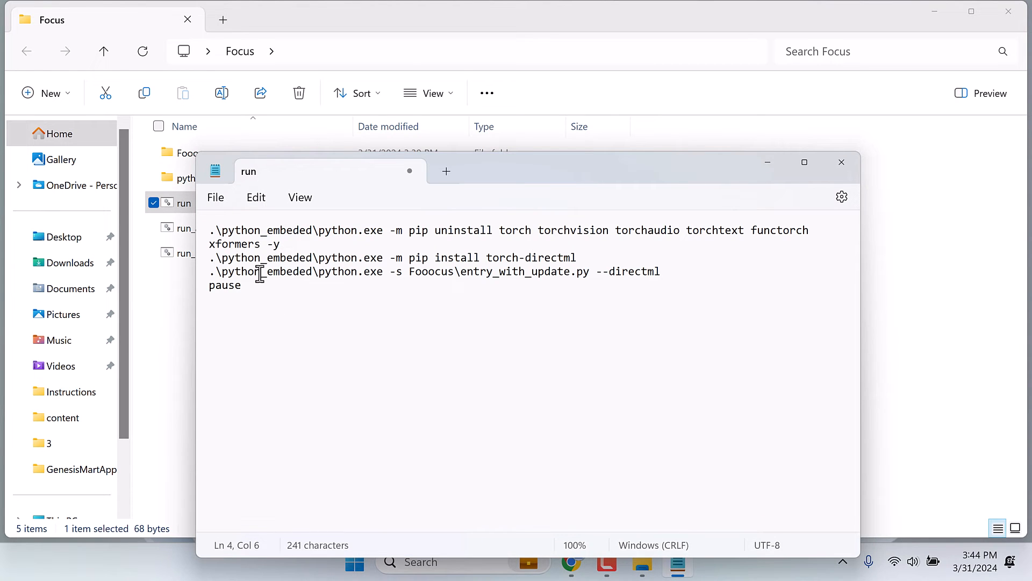
click(226, 205)
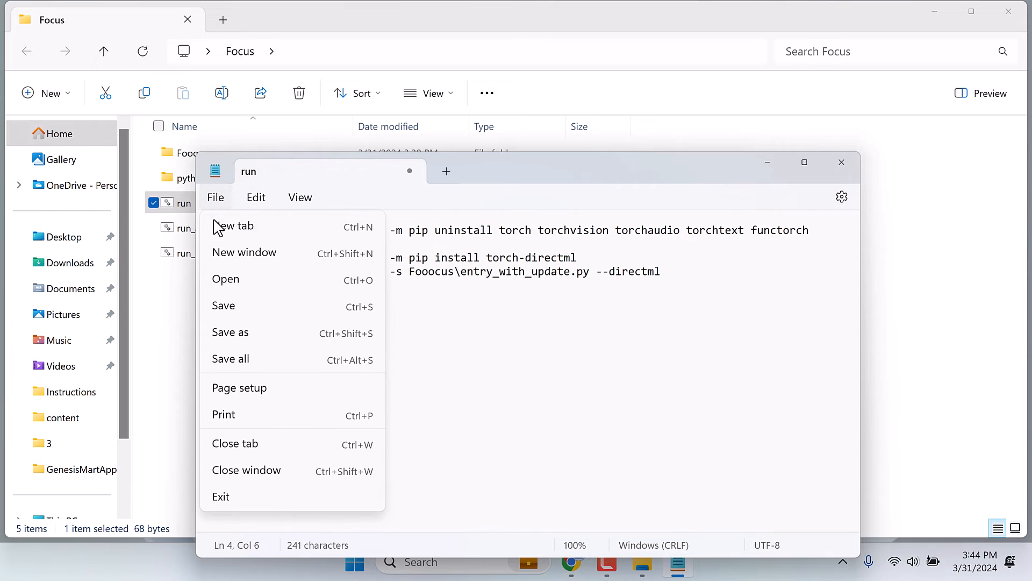
click(230, 312)
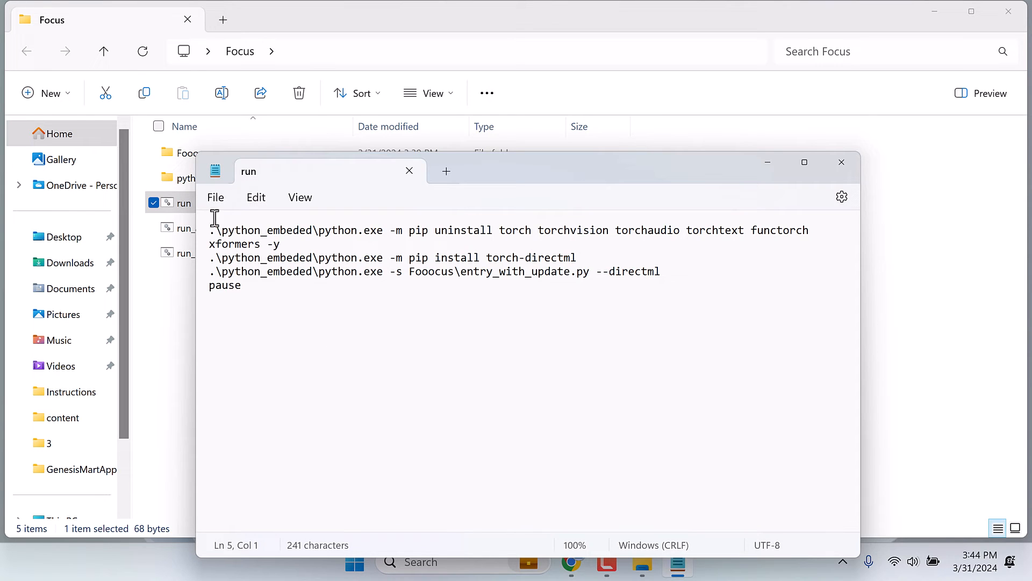
click(408, 171)
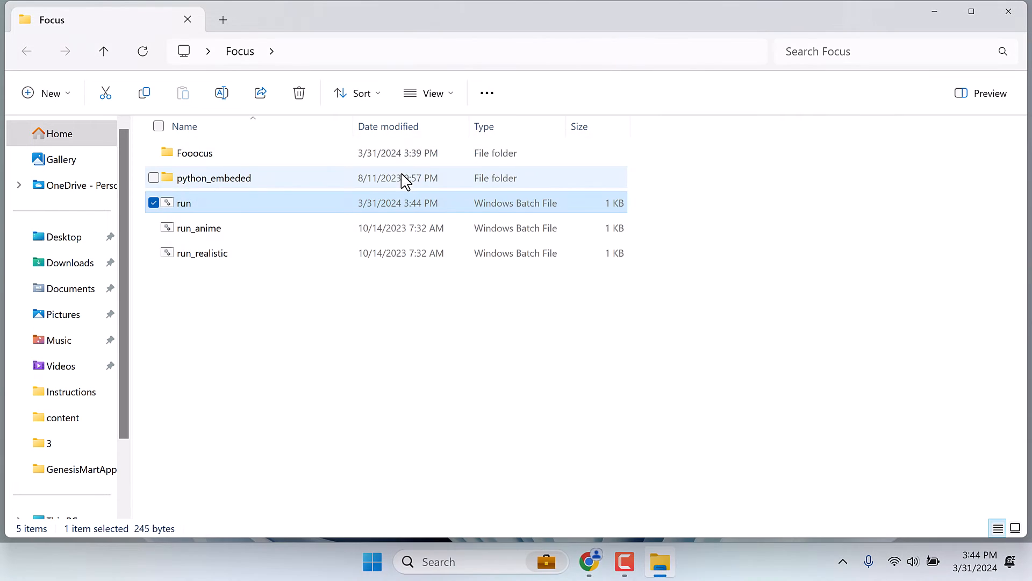
- Launch the edited run batch file and maximize its terminal window
double_click(190, 207)
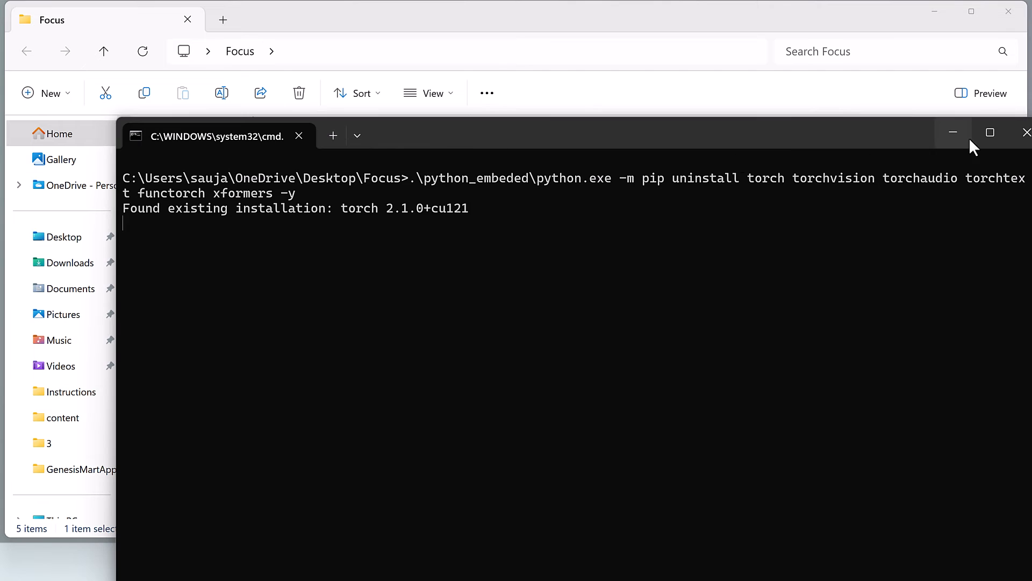
click(989, 134)
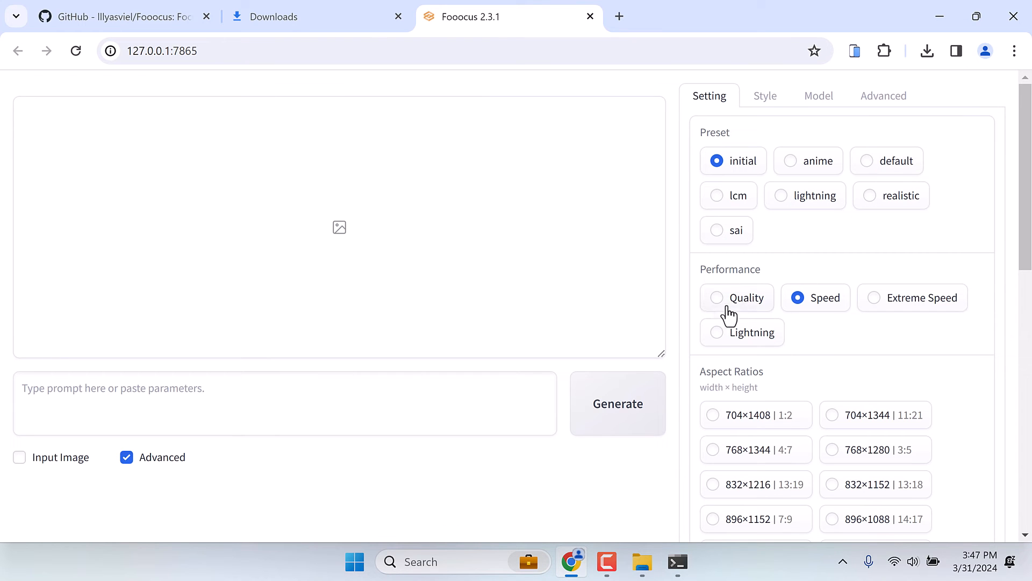
- Enter "Nepal images" as the image prompt in the Fooocus web interface
scroll(821, 329, down, 2)
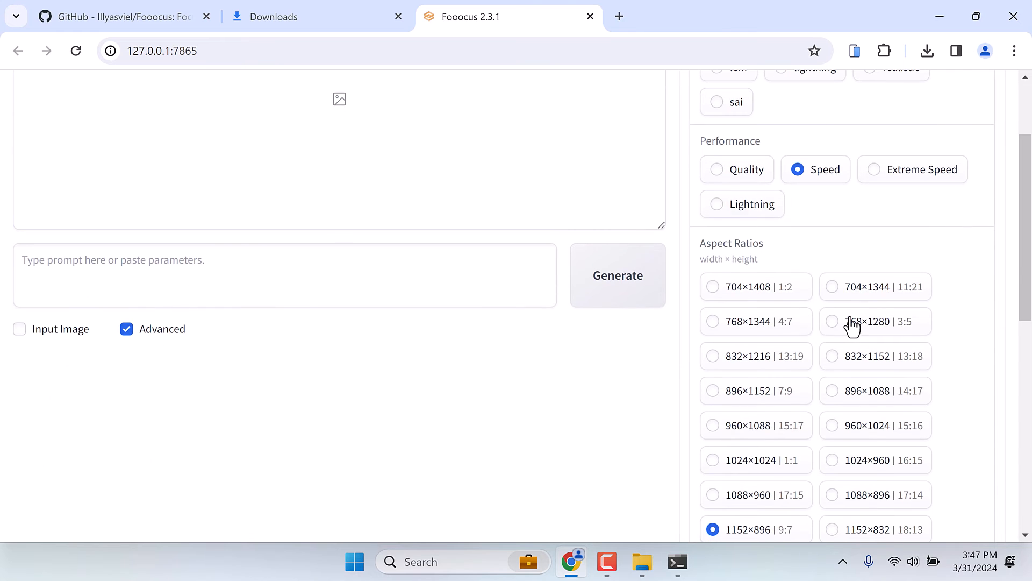
scroll(850, 327, down, 6)
scroll(851, 327, down, 2)
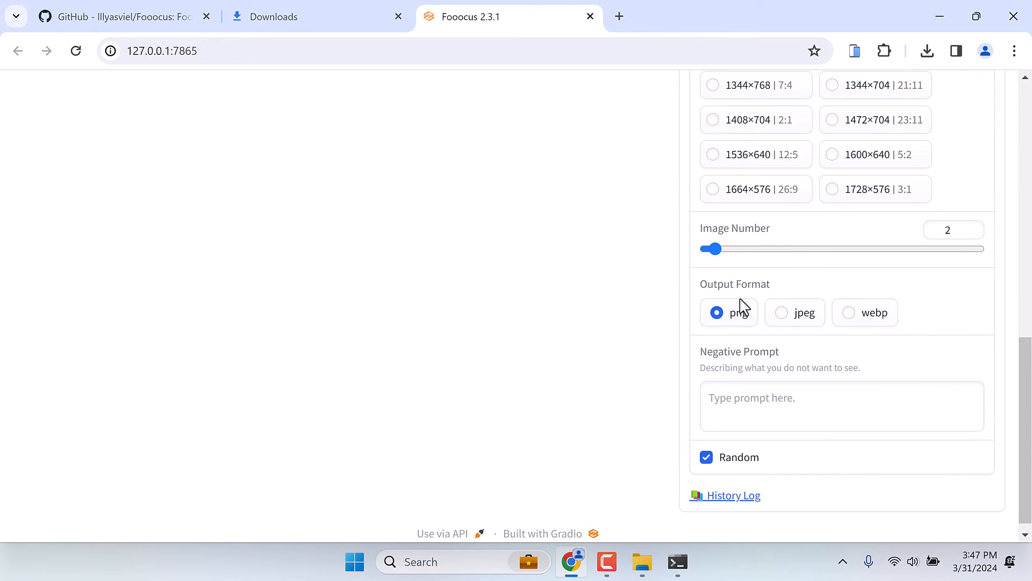
scroll(810, 417, down, 1)
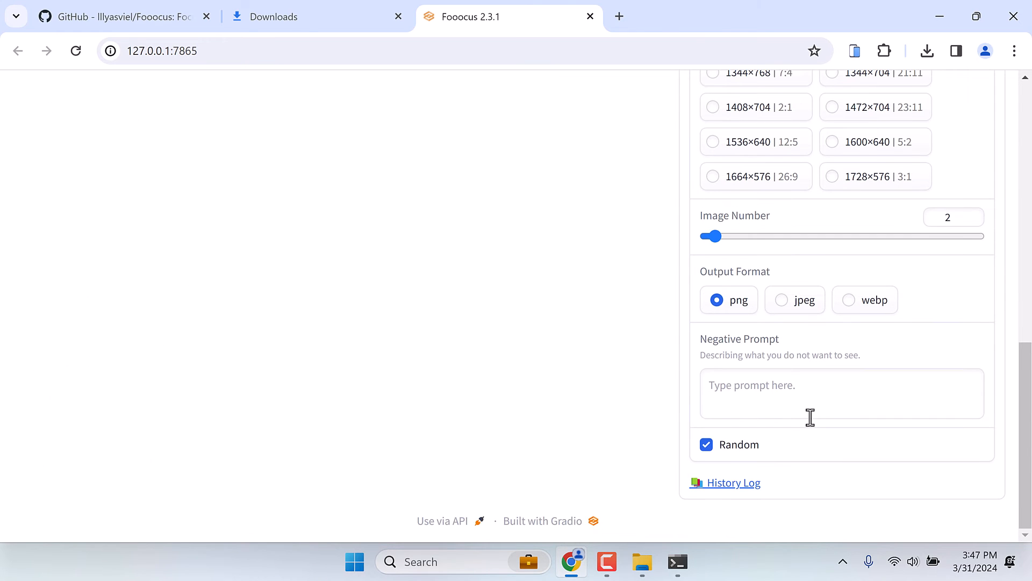
scroll(810, 416, up, 12)
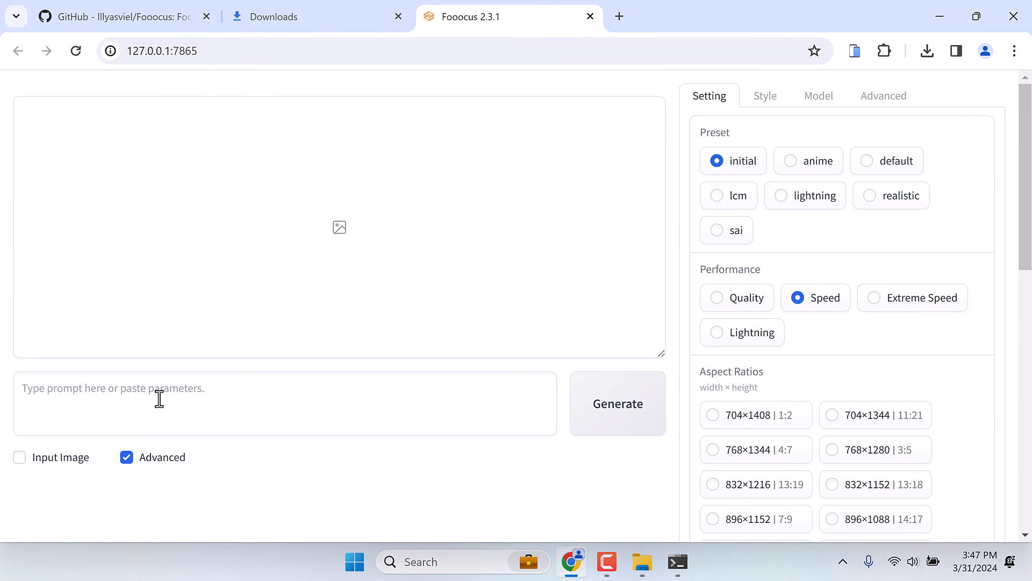
click(159, 398)
text(Nepal)
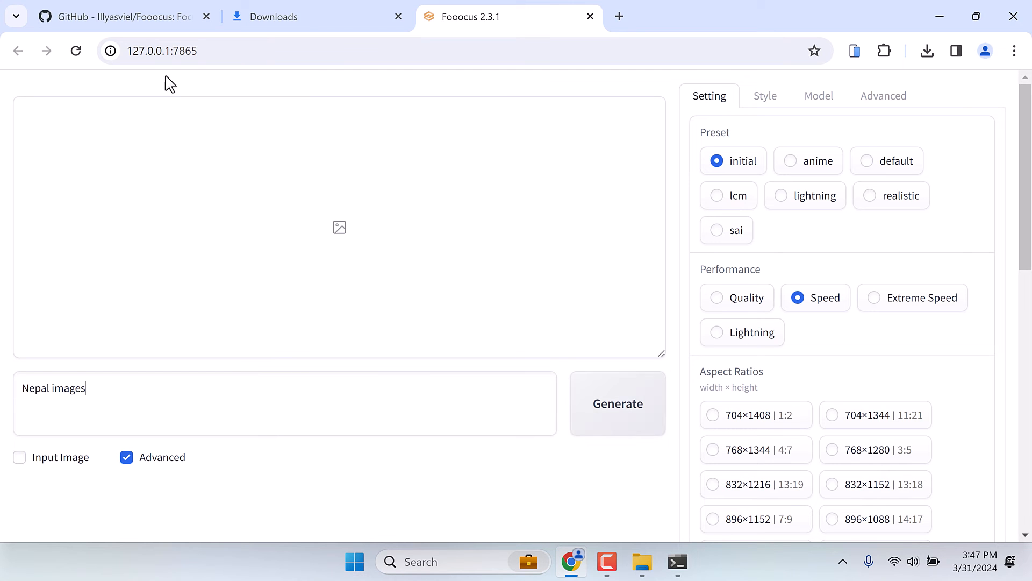
- Switch to the GitHub README and examine the minimal requirement table for GPU and system memory by operating system
click(138, 17)
scroll(292, 306, down, 7)
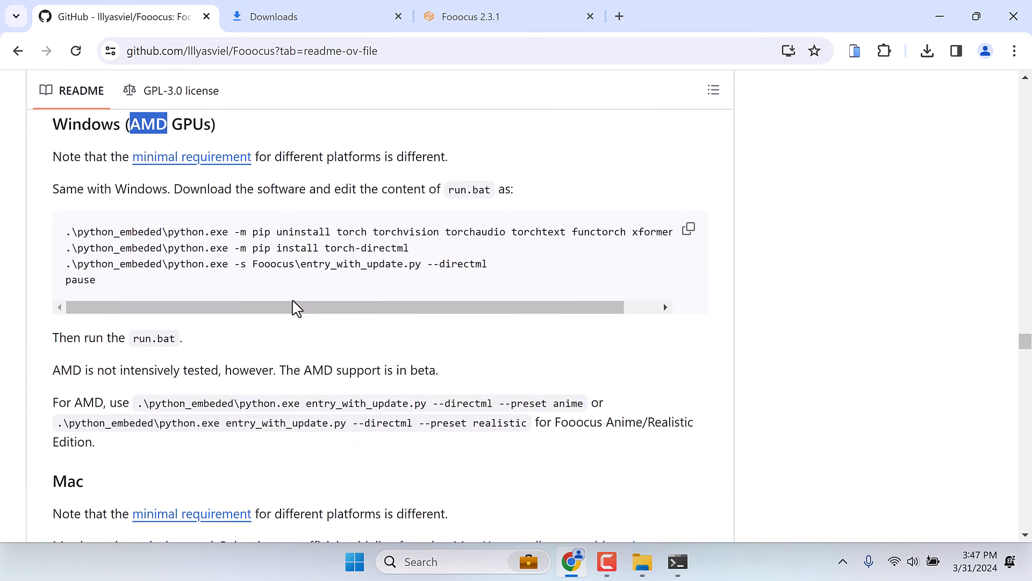
right_click(294, 302)
click(199, 300)
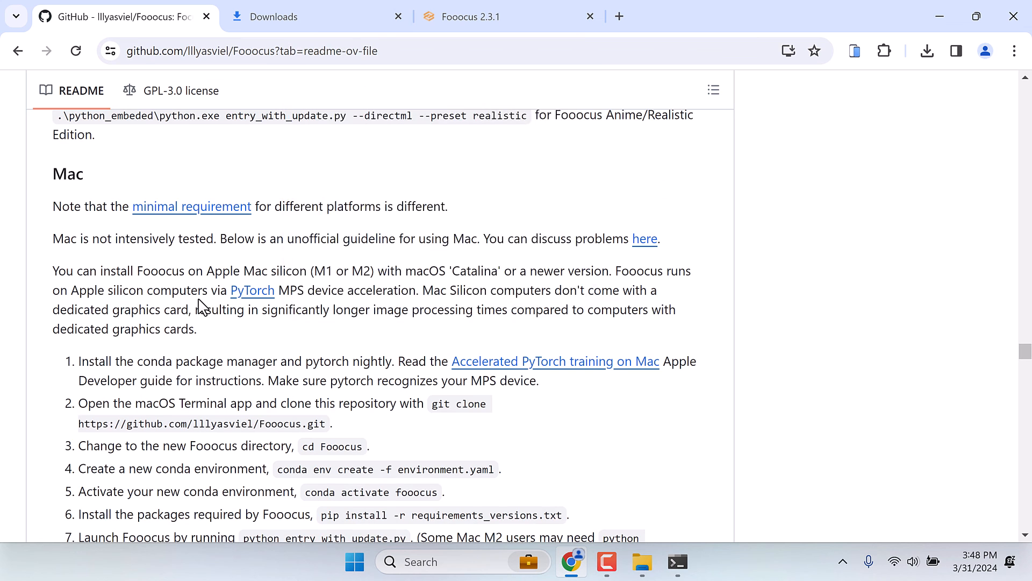
scroll(199, 300, up, 6)
drag(198, 300, 177, 316)
click(177, 317)
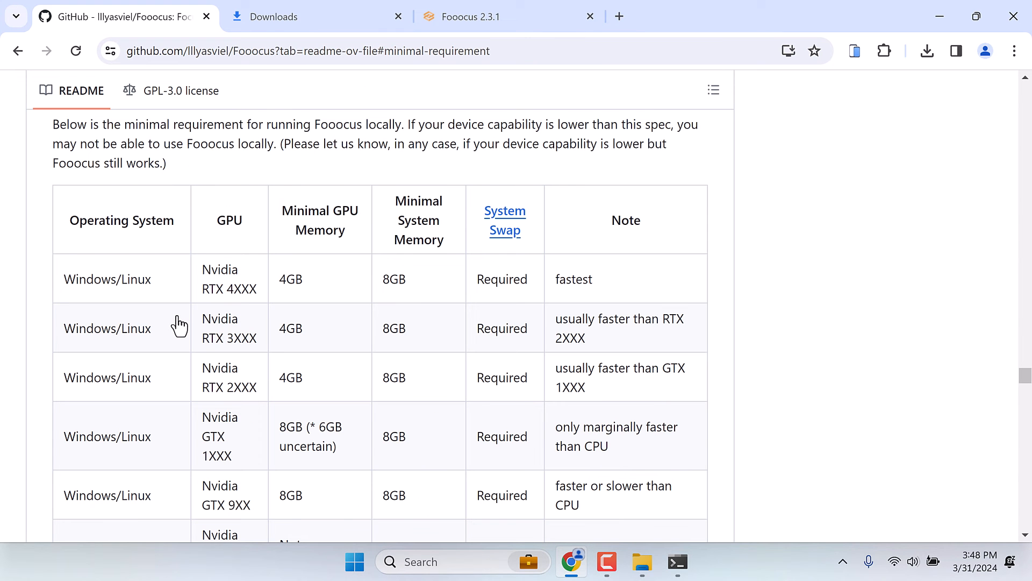
scroll(179, 325, down, 2)
scroll(179, 325, up, 1)
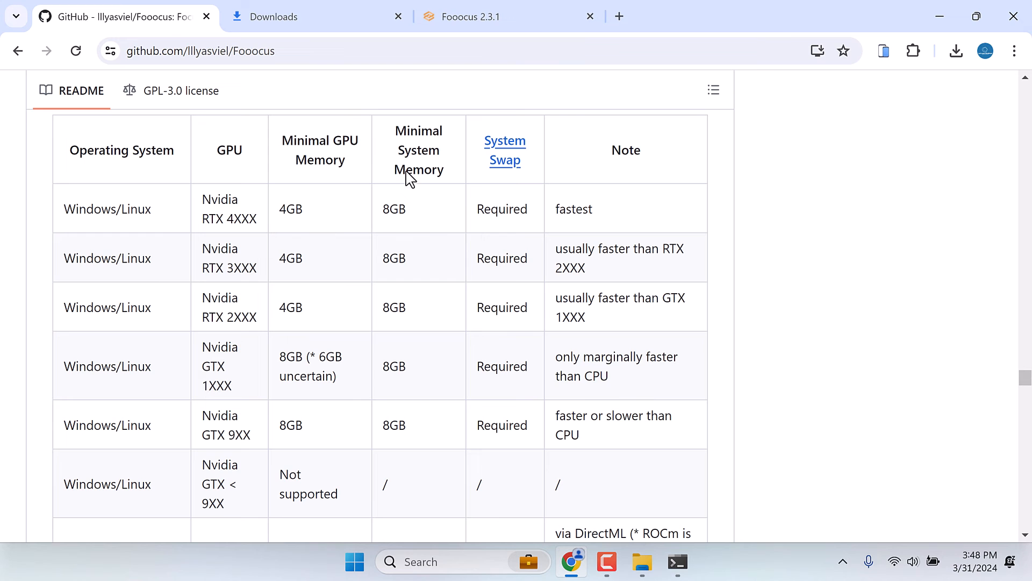
- Return to the Fooocus page, choose the 704×1408 aspect ratio, and extend the prompt to "Nepal Images with Everest and other mountains"
click(506, 23)
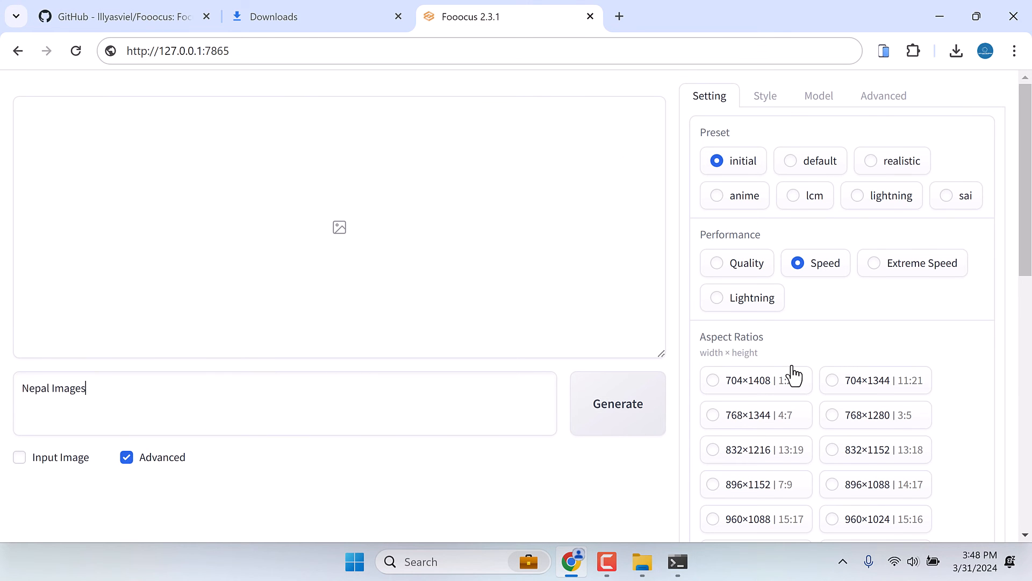
scroll(792, 374, down, 3)
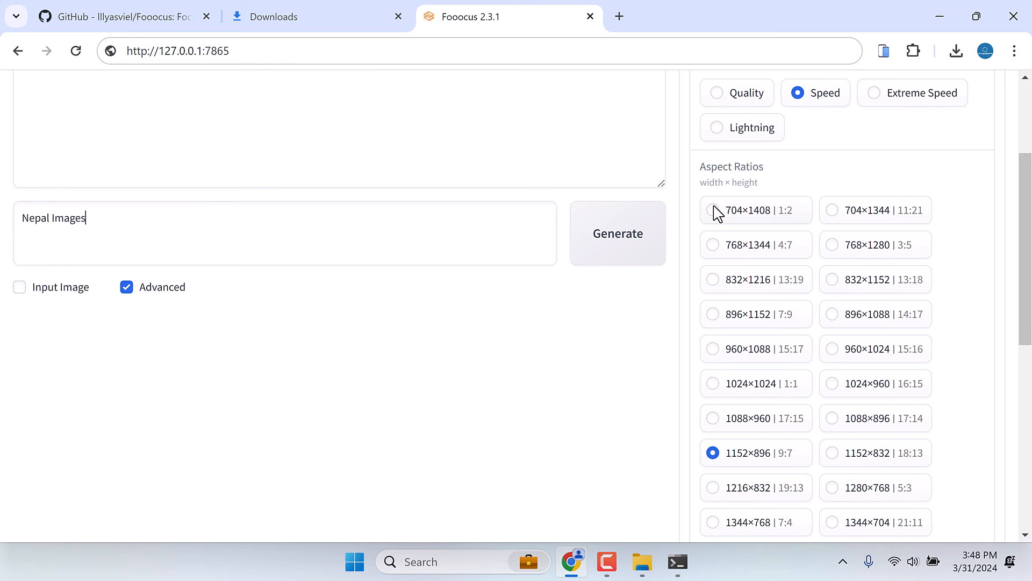
scroll(799, 364, down, 7)
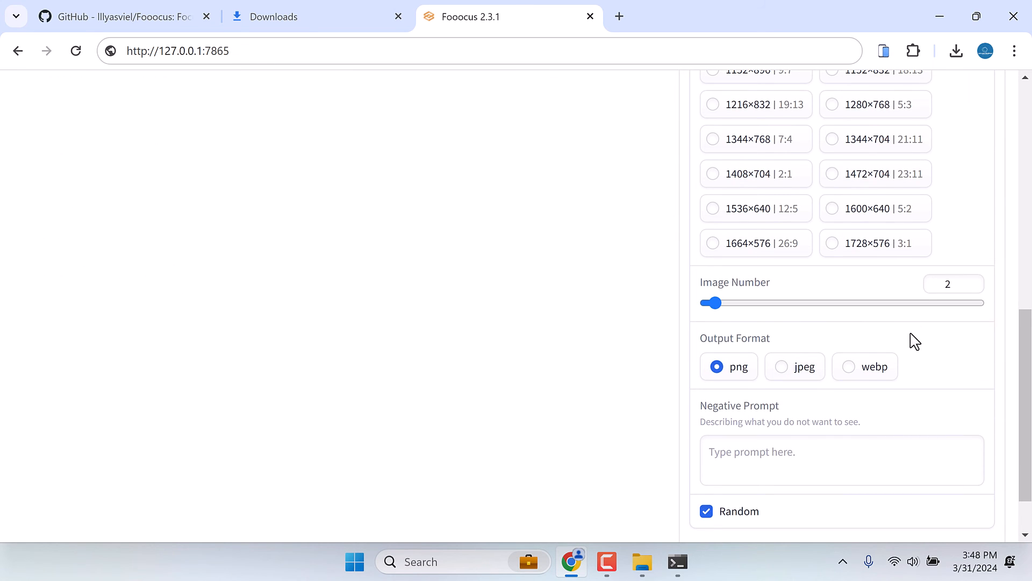
scroll(750, 423, down, 2)
click(733, 396)
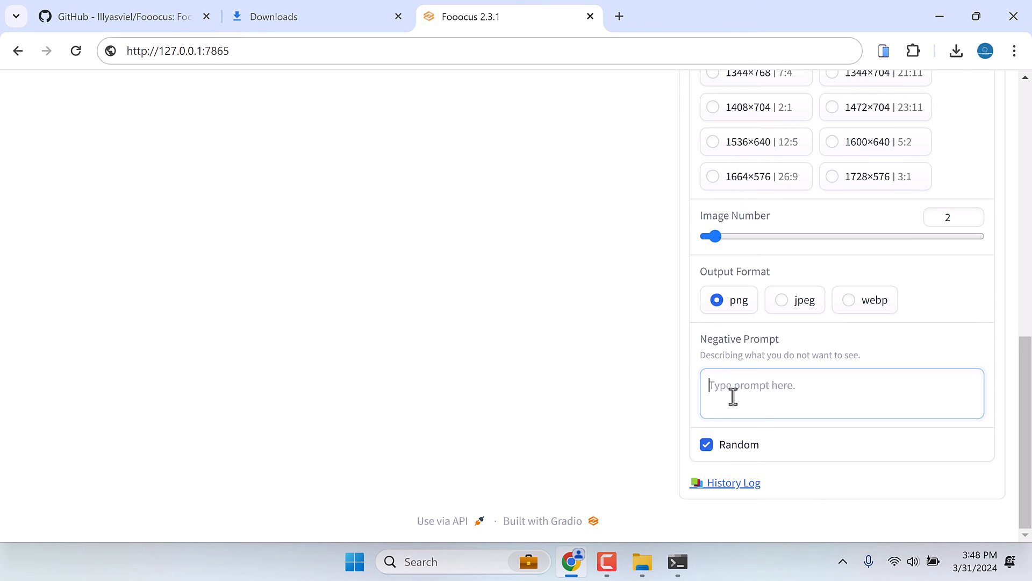
text(No people)
scroll(145, 344, up, 10)
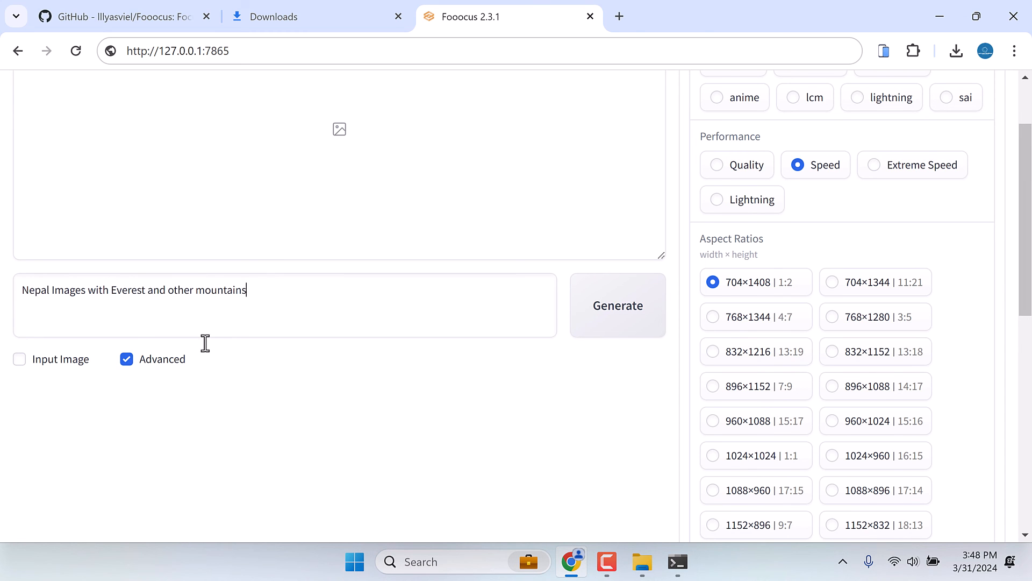
- Replace the Fooocus V2 and Fooocus Enhance styles with Fooocus Semi Realistic and SAI Cinematic
scroll(266, 388, up, 2)
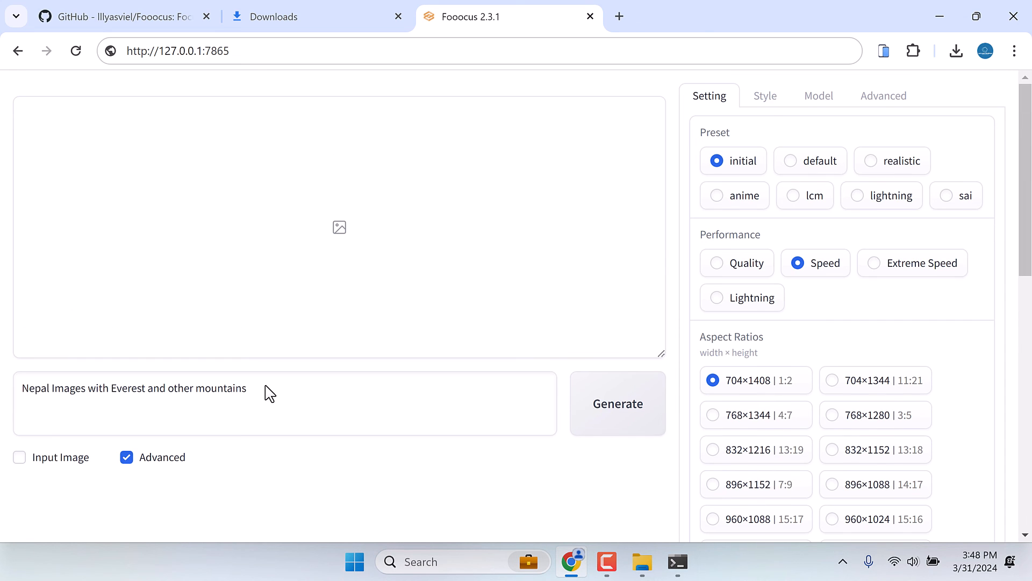
click(770, 106)
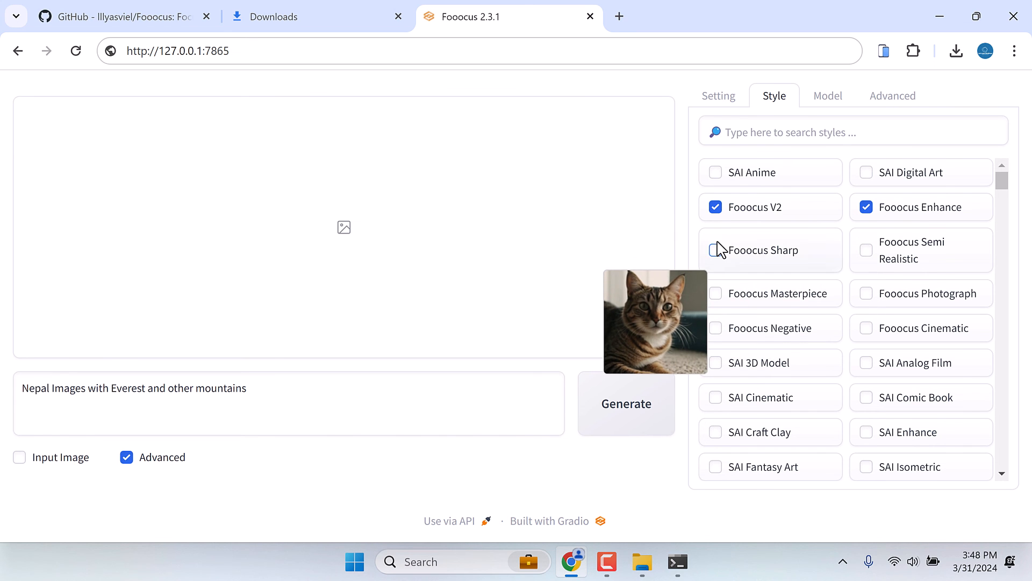
click(716, 208)
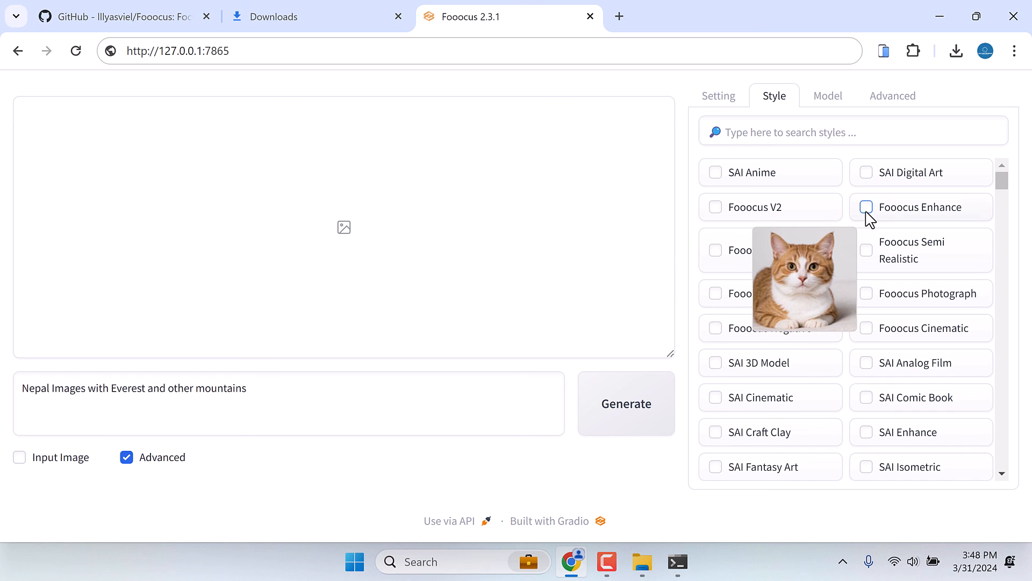
click(867, 251)
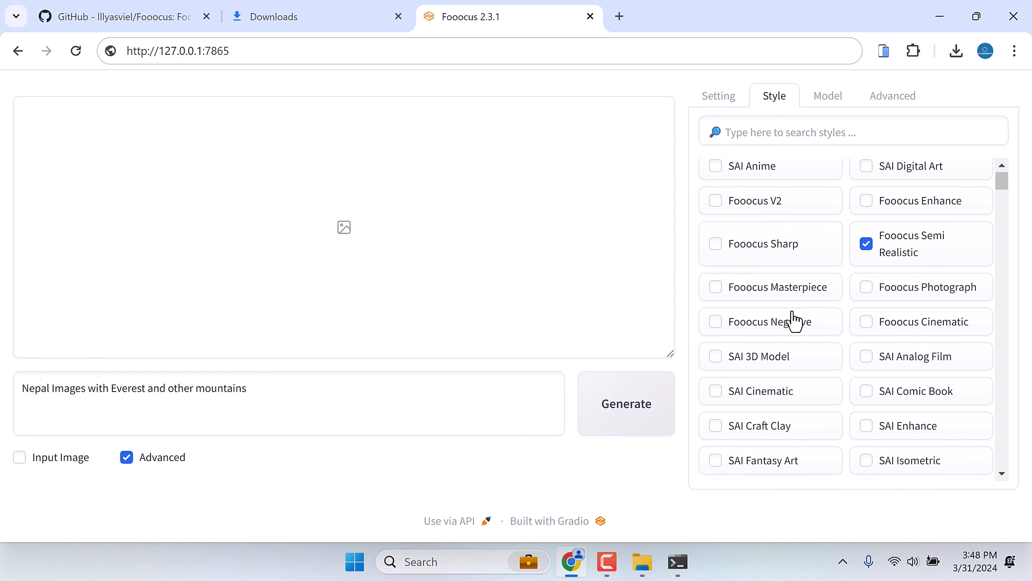
scroll(774, 349, down, 1)
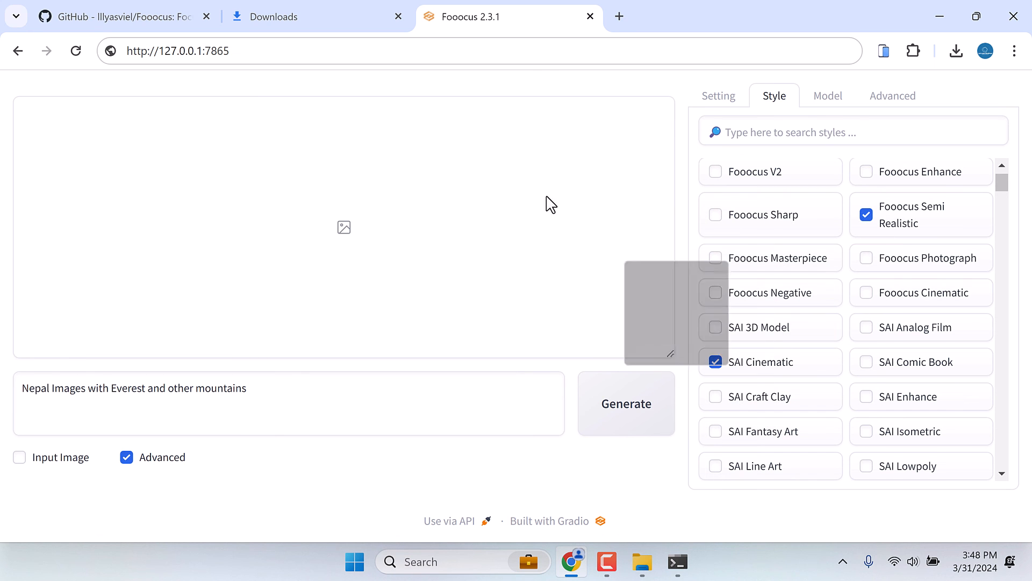
- Generate the images for the Nepal and Everest prompt, and view both results enlarged before returning to the gallery
click(626, 405)
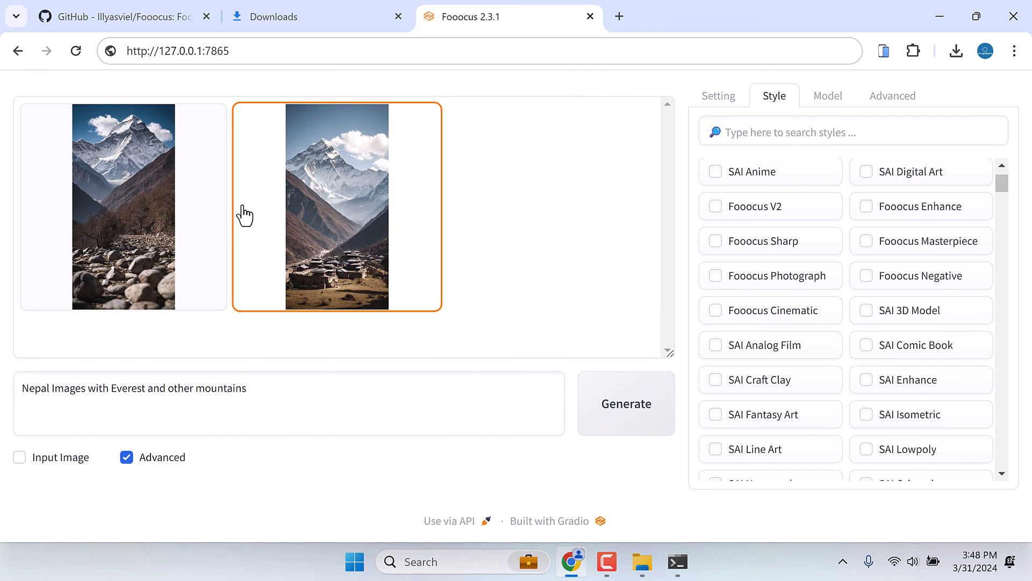
click(326, 216)
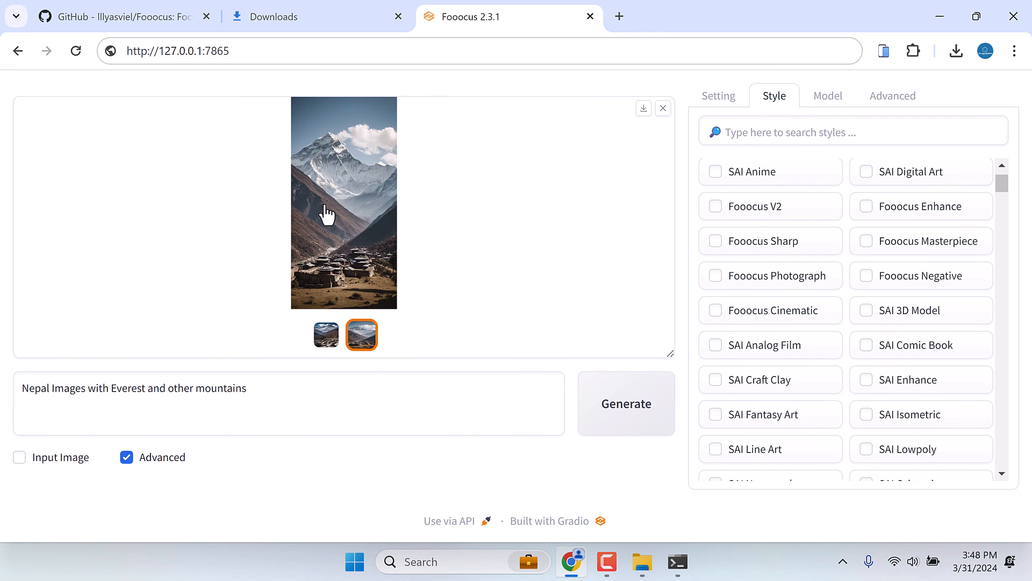
click(326, 216)
click(1015, 293)
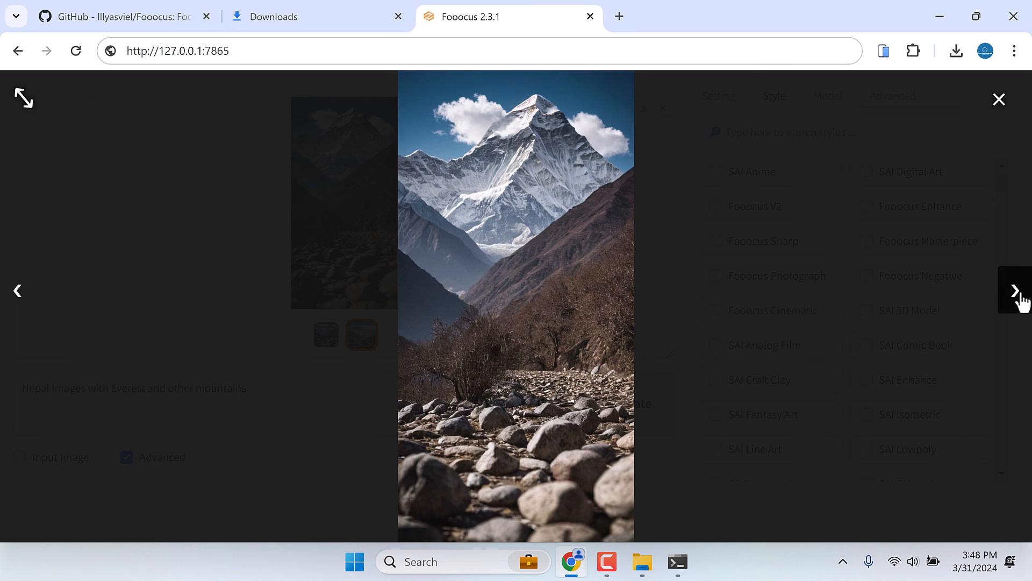
click(1001, 101)
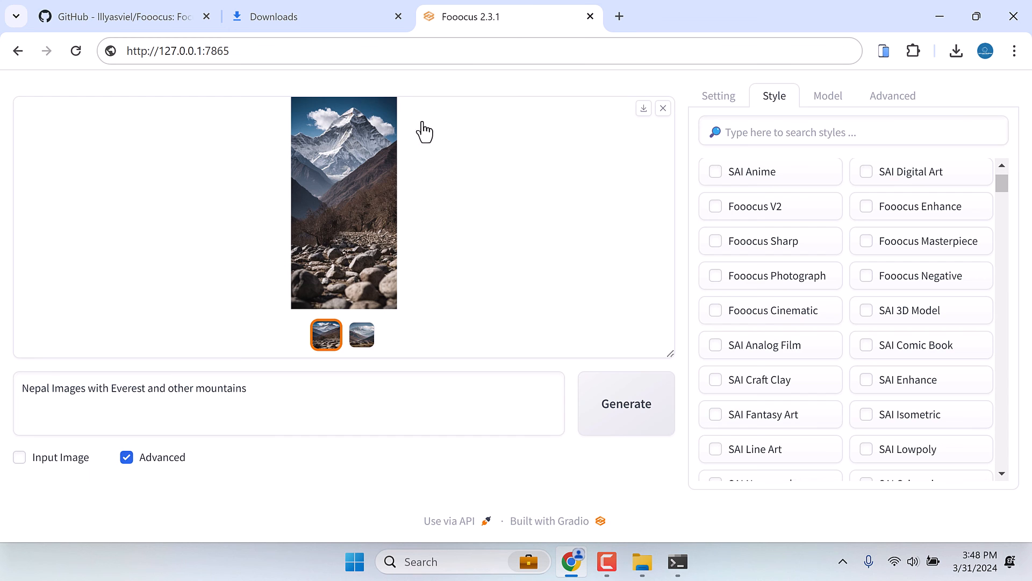
- Browse the style list and view the first generated "Everest and snowing" image enlarged
scroll(779, 306, down, 3)
click(751, 169)
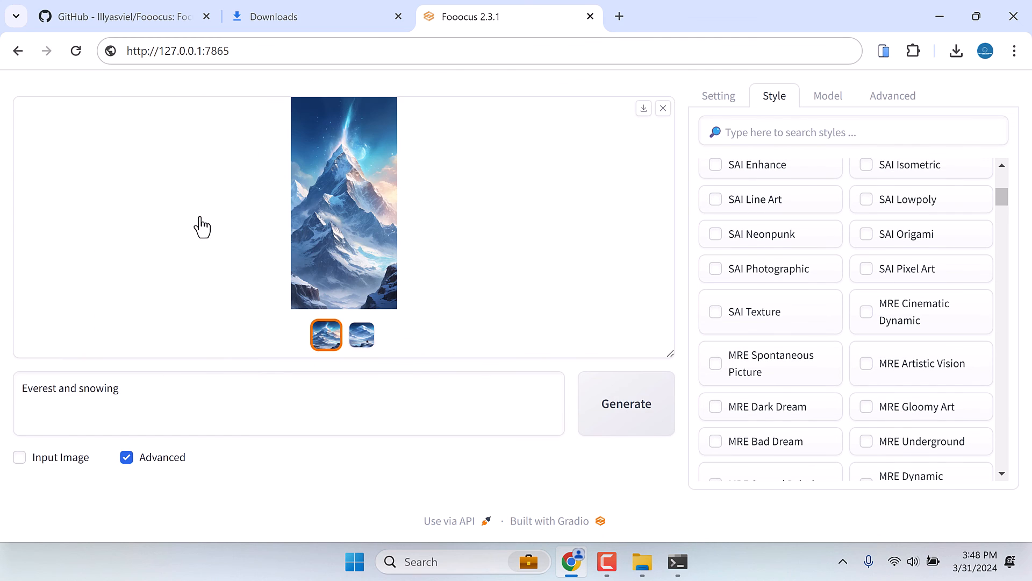
click(381, 191)
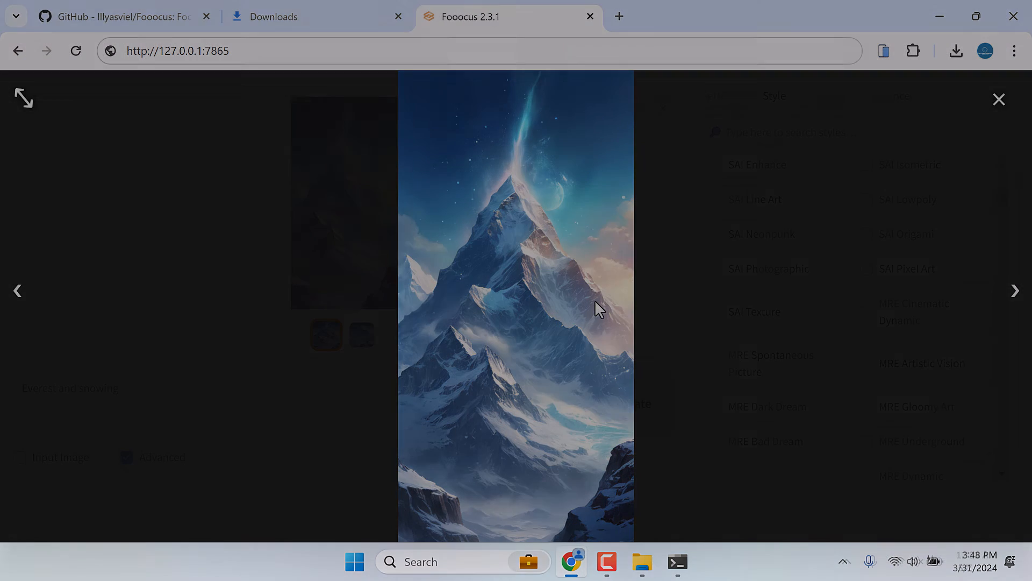